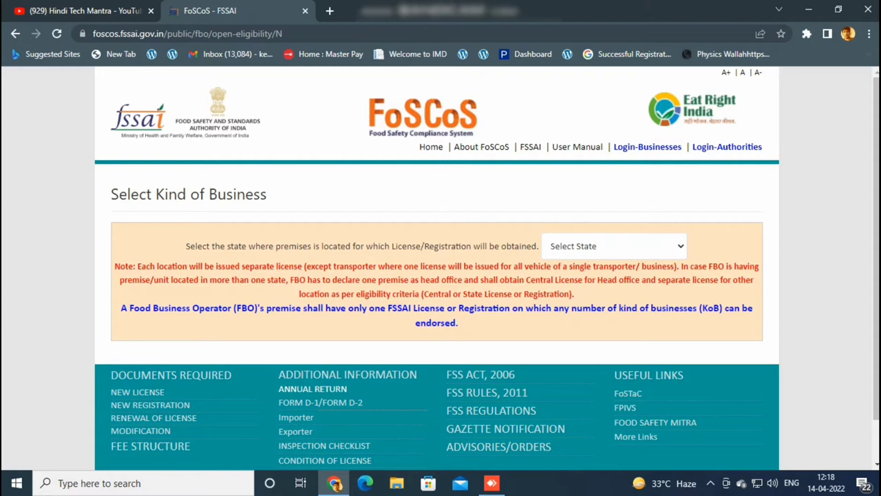
Set the premises state to Maharashtra.
{"action": "left_click", "coordinate": [615, 246]}
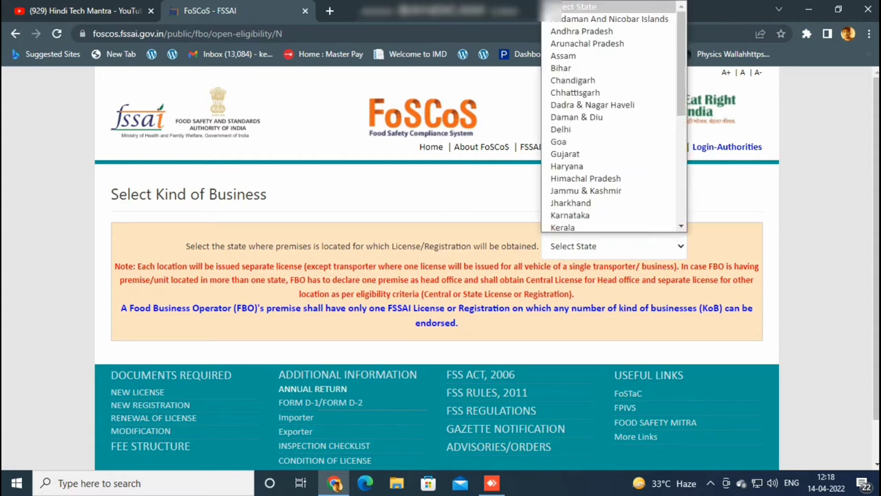
{"action": "type", "text": "mah"}
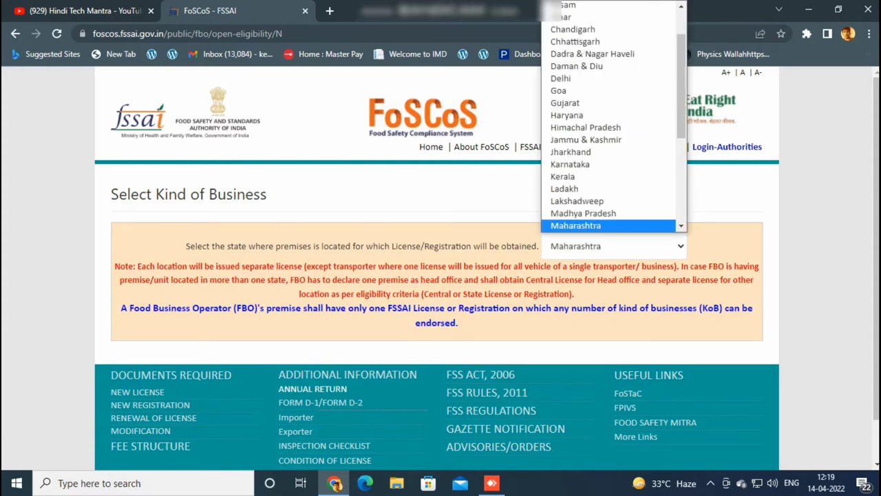
{"action": "key", "text": "Return"}
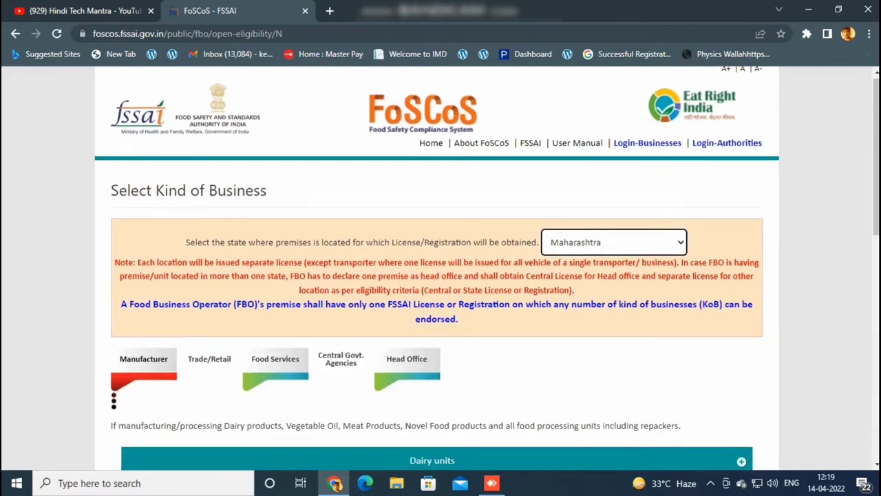
{"action": "scroll", "coordinate": [441, 275], "scroll_direction": "down", "scroll_amount": 2}
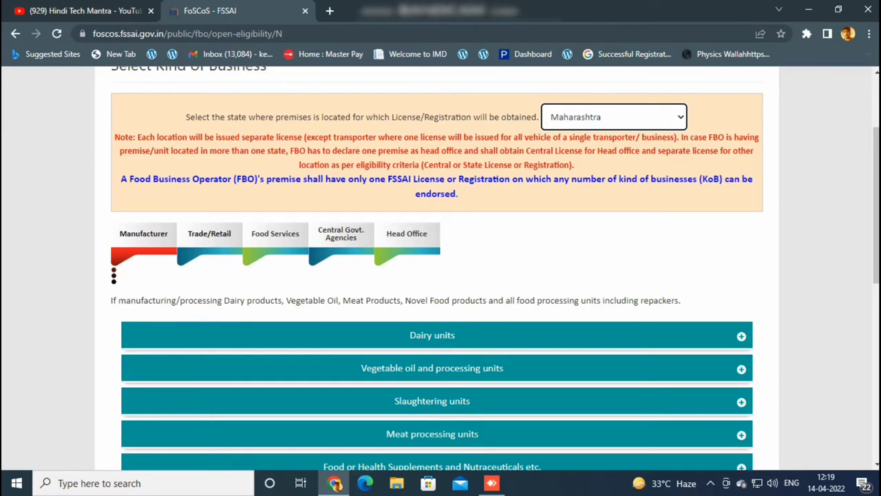
Choose Trade/Retail, Retailer with turnover up to 12 lakhs/annum, and check eligibility.
{"action": "left_click", "coordinate": [209, 233]}
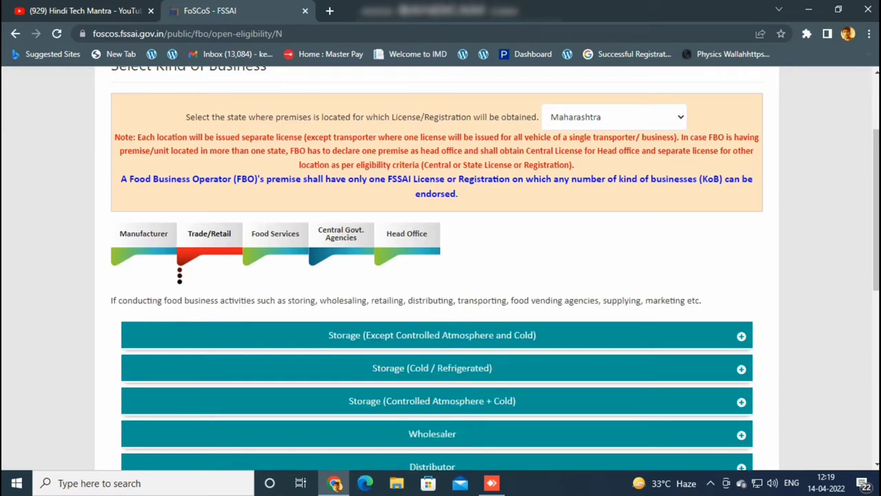
{"action": "scroll", "coordinate": [441, 275], "scroll_direction": "down", "scroll_amount": 2}
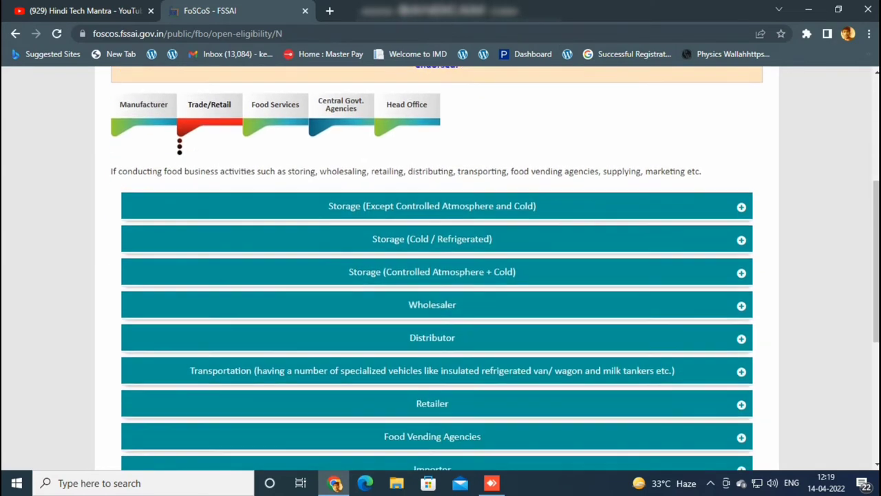
{"action": "scroll", "coordinate": [440, 275], "scroll_direction": "down", "scroll_amount": 1}
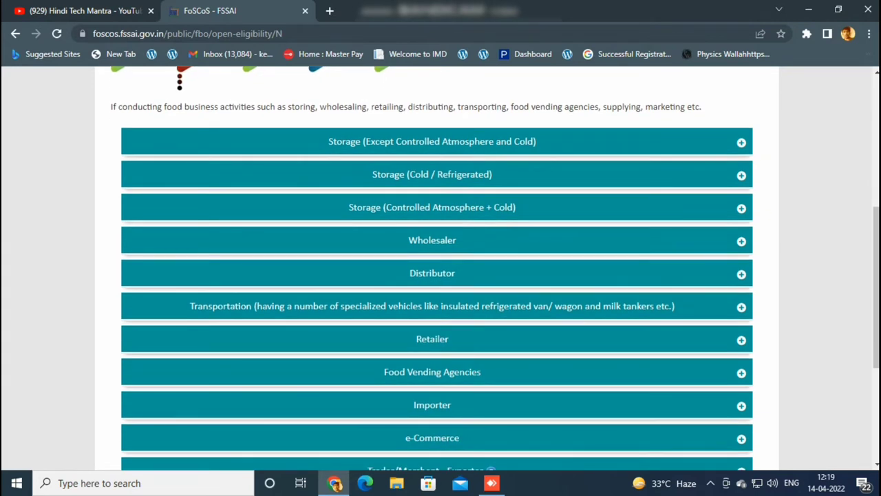
{"action": "left_click", "coordinate": [433, 339]}
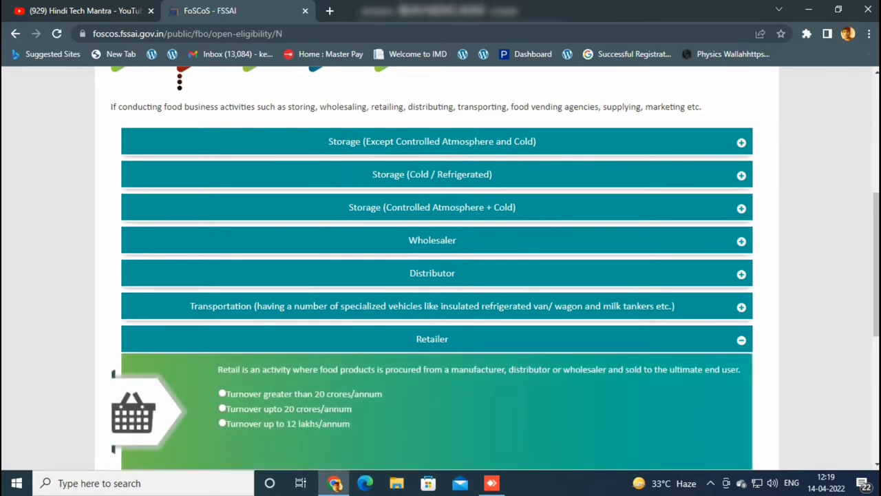
{"action": "scroll", "coordinate": [441, 275], "scroll_direction": "down", "scroll_amount": 2}
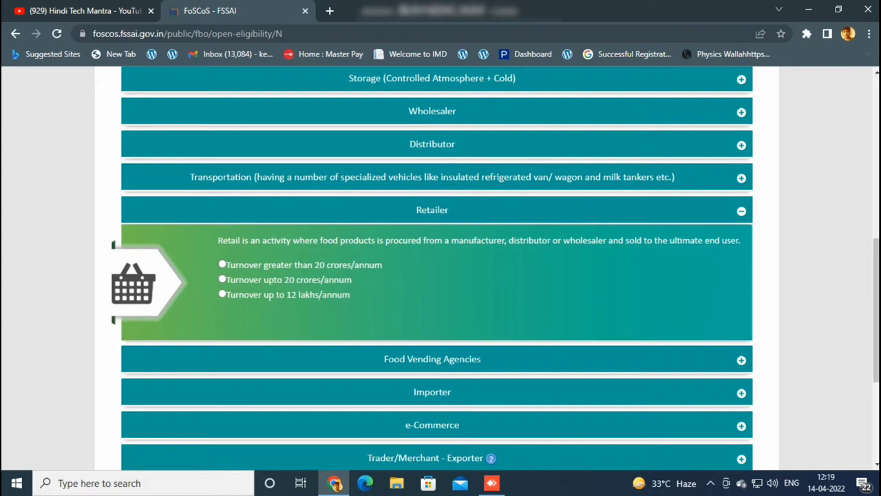
{"action": "left_click", "coordinate": [222, 294]}
{"action": "scroll", "coordinate": [436, 268], "scroll_direction": "down", "scroll_amount": 3}
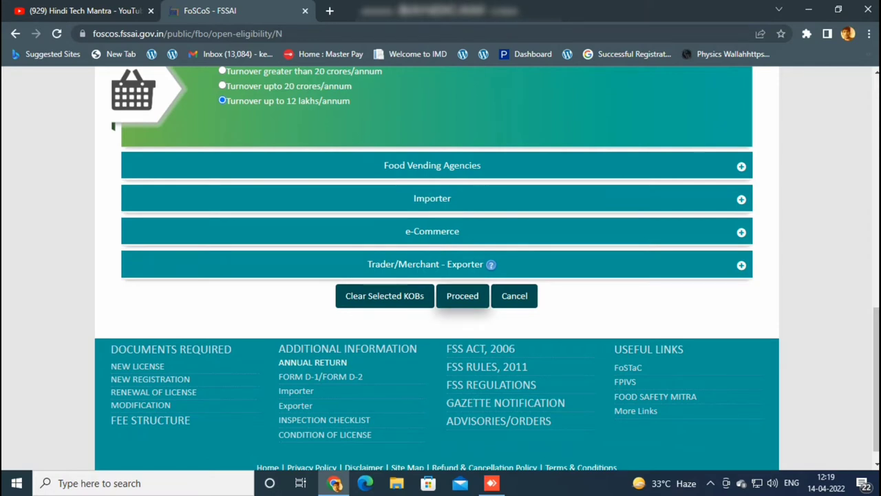
{"action": "left_click", "coordinate": [462, 296]}
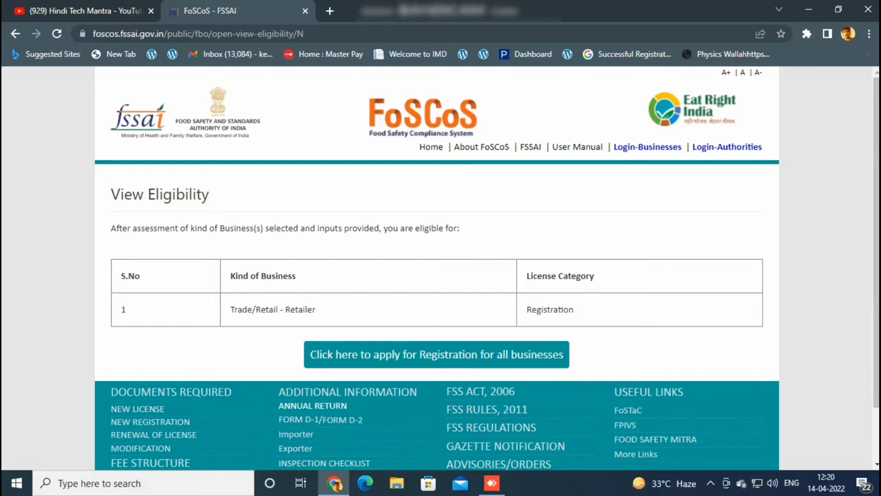
Start the Registration application for all businesses from the eligibility page.
{"action": "scroll", "coordinate": [437, 289], "scroll_direction": "down", "scroll_amount": 1}
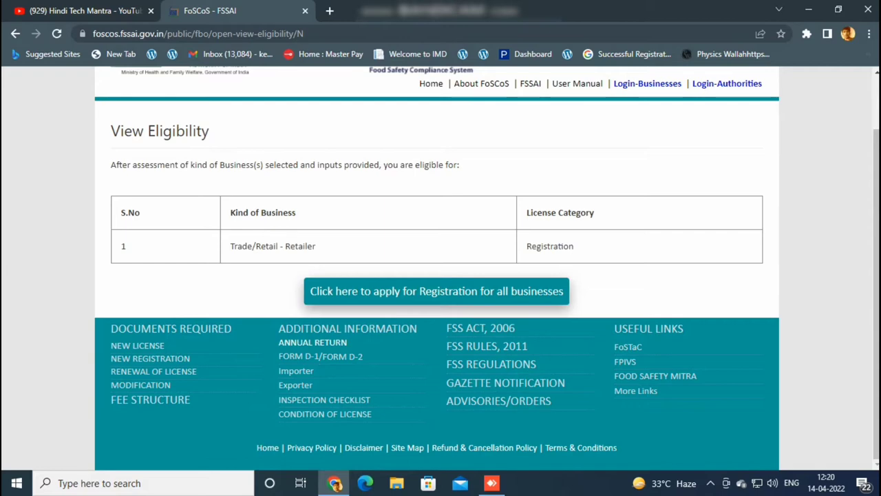
{"action": "left_click", "coordinate": [436, 291]}
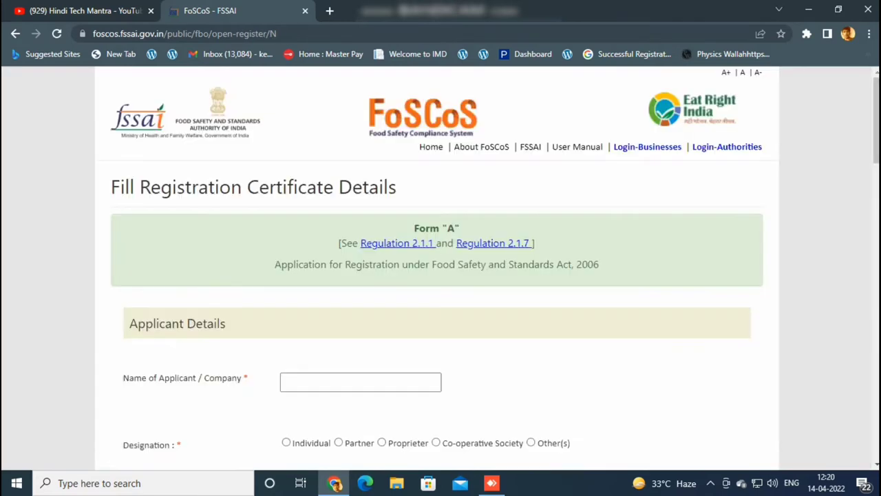
Enter 'Maruti Caterers' as the applicant/company name and choose Proprieter as designation.
{"action": "left_click", "coordinate": [360, 382]}
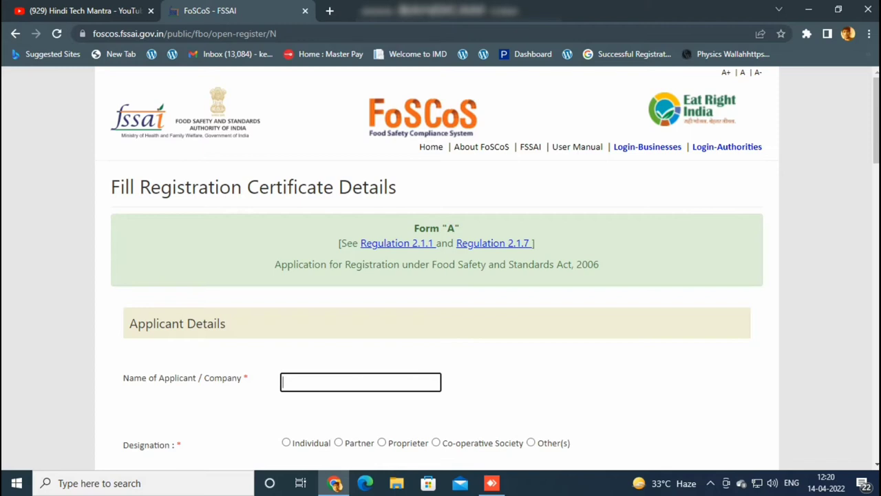
{"action": "type", "text": "M"}
{"action": "type", "text": "aruti Caterers"}
{"action": "scroll", "coordinate": [441, 268], "scroll_direction": "down", "scroll_amount": 1}
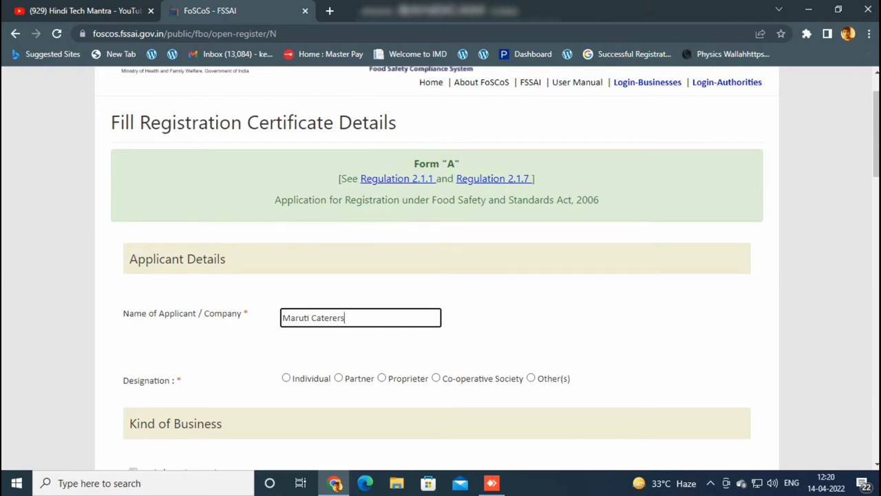
{"action": "scroll", "coordinate": [441, 269], "scroll_direction": "down", "scroll_amount": 1}
{"action": "left_click", "coordinate": [381, 313]}
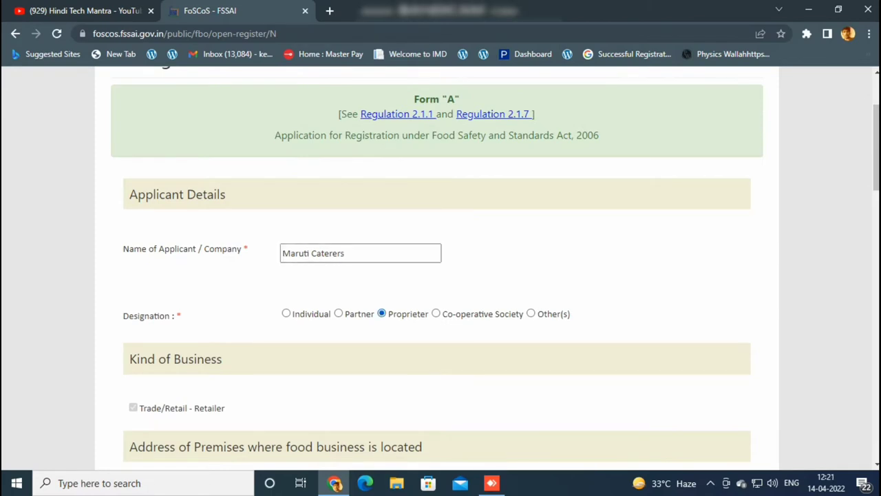
{"action": "scroll", "coordinate": [436, 269], "scroll_direction": "down", "scroll_amount": 3}
Enter the premises address with Uthalsar Zone sub-division and village N/A.
{"action": "left_click", "coordinate": [319, 292]}
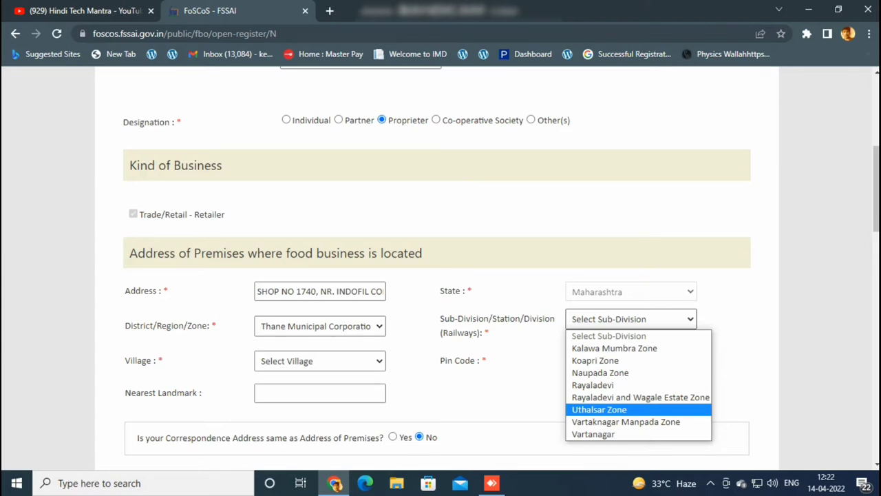
{"action": "left_click", "coordinate": [599, 409]}
{"action": "left_click", "coordinate": [319, 361]}
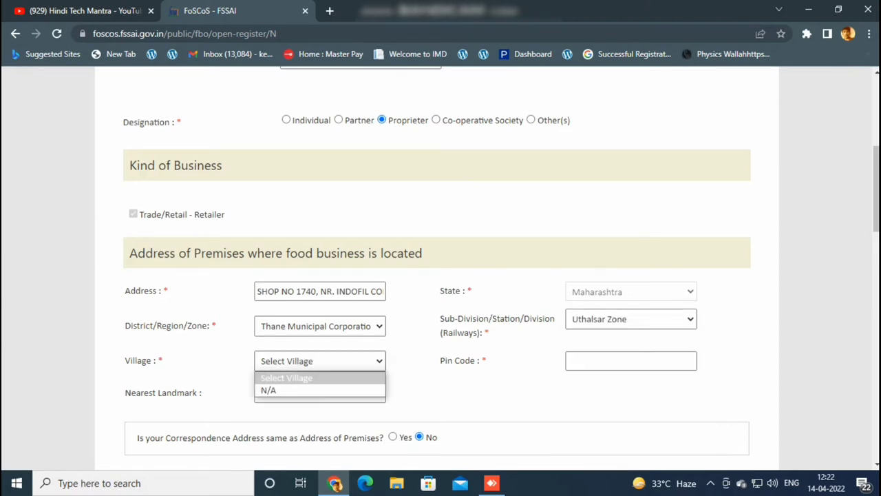
{"action": "key", "text": "Down"}
{"action": "key", "text": "Return"}
Fill in the premises pin code and nearest landmark.
{"action": "key", "text": "Tab"}
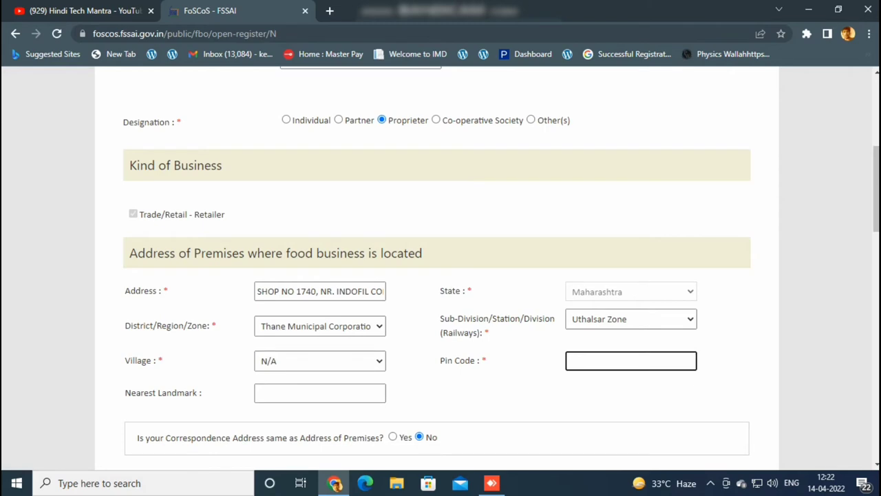
{"action": "type", "text": "400607"}
{"action": "left_click", "coordinate": [320, 393]}
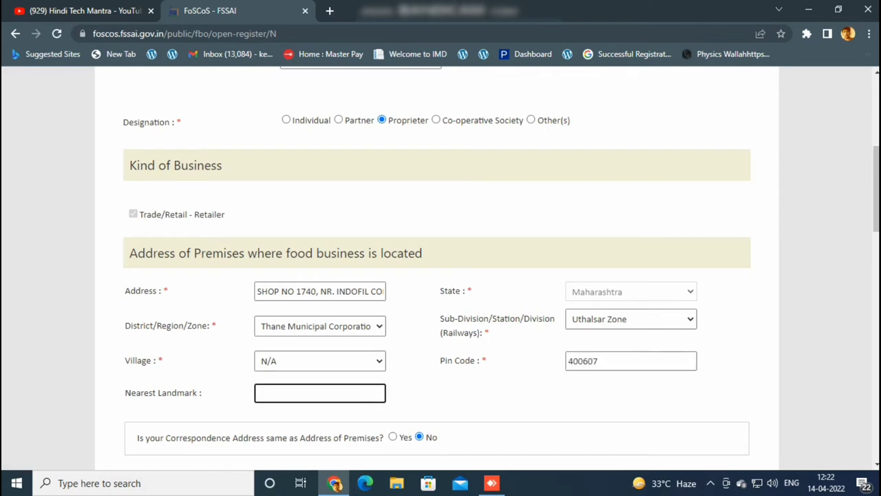
{"action": "type", "text": "INDOFIL COMPANY"}
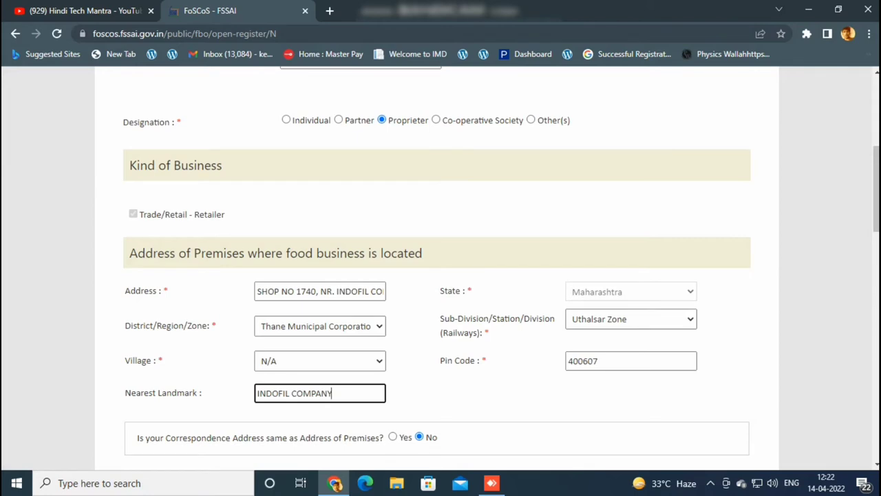
{"action": "scroll", "coordinate": [440, 268], "scroll_direction": "down", "scroll_amount": 1}
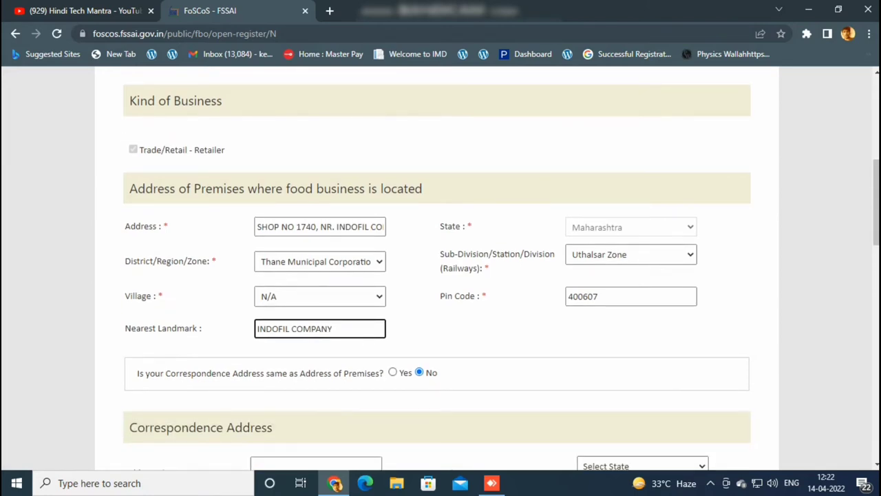
Reuse the premises address as the correspondence address.
{"action": "left_click", "coordinate": [392, 371]}
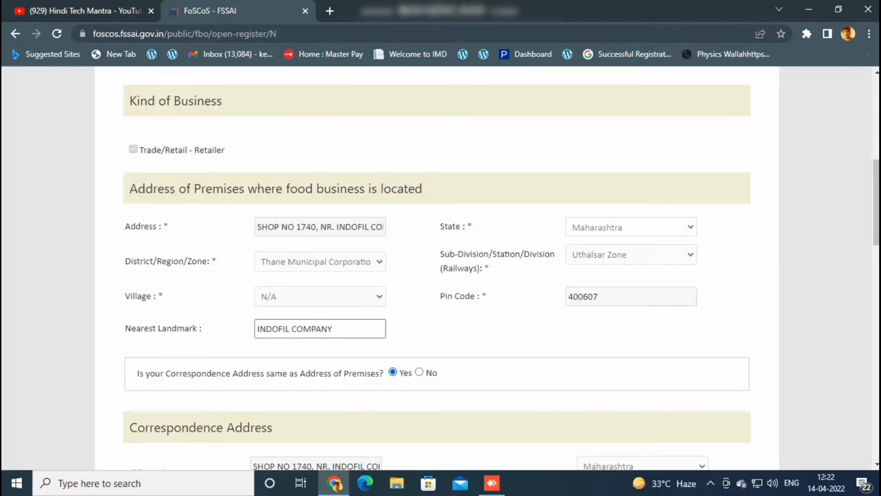
{"action": "scroll", "coordinate": [437, 269], "scroll_direction": "down", "scroll_amount": 2}
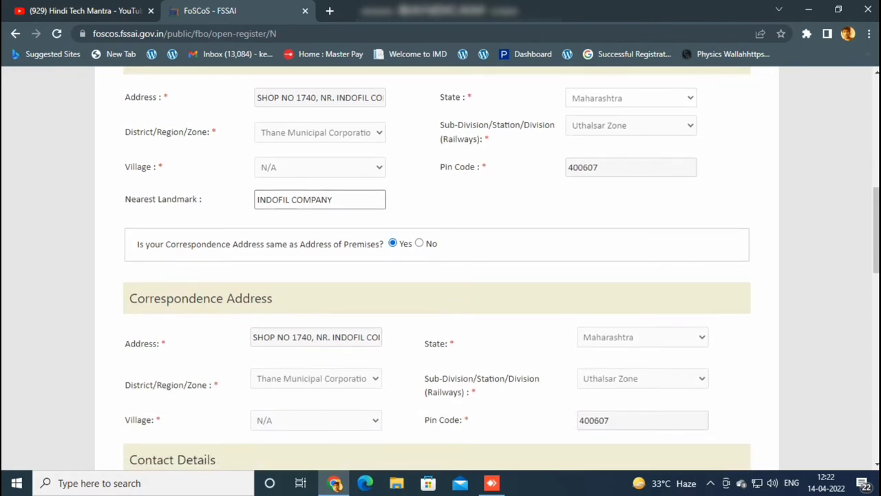
{"action": "scroll", "coordinate": [437, 269], "scroll_direction": "up", "scroll_amount": 2}
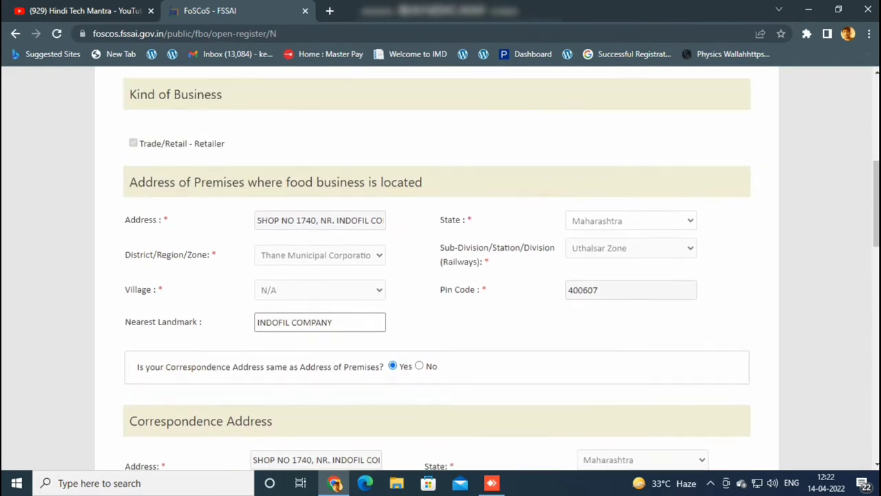
{"action": "scroll", "coordinate": [437, 269], "scroll_direction": "down", "scroll_amount": 2}
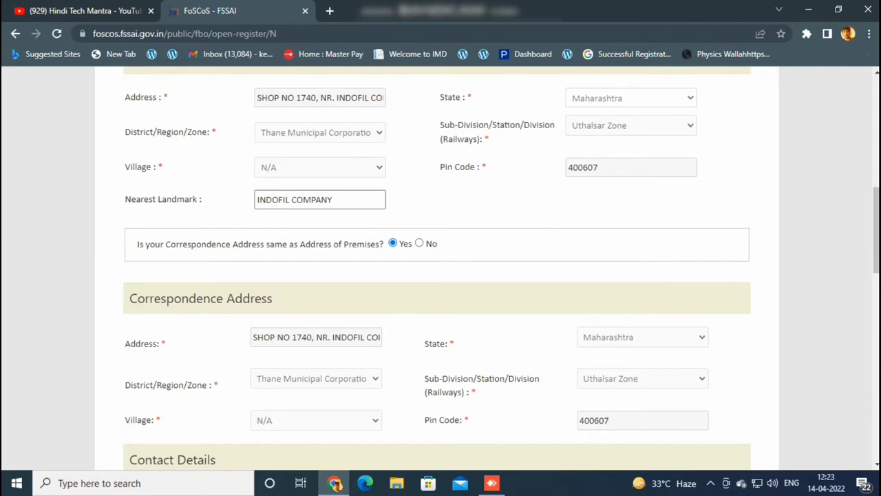
{"action": "scroll", "coordinate": [438, 268], "scroll_direction": "down", "scroll_amount": 2}
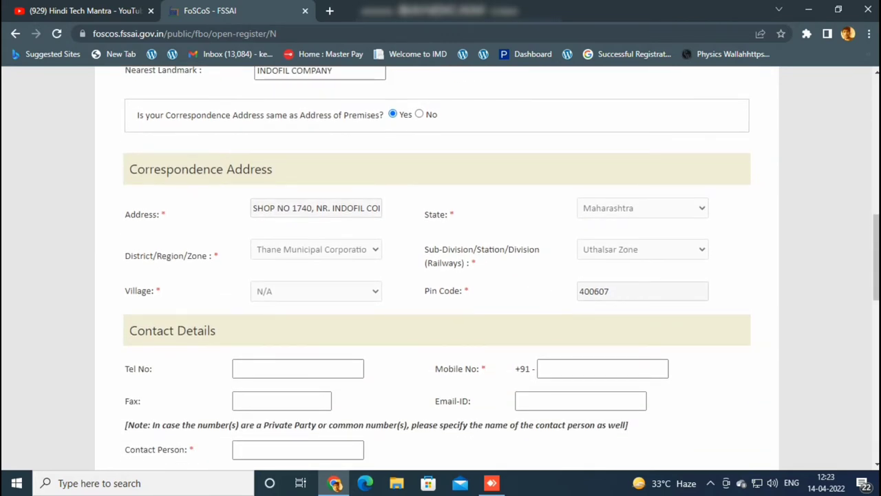
{"action": "scroll", "coordinate": [437, 269], "scroll_direction": "down", "scroll_amount": 1}
Fill in the applicant's mobile number, e-mail address and contact person's full name.
{"action": "left_click", "coordinate": [602, 304]}
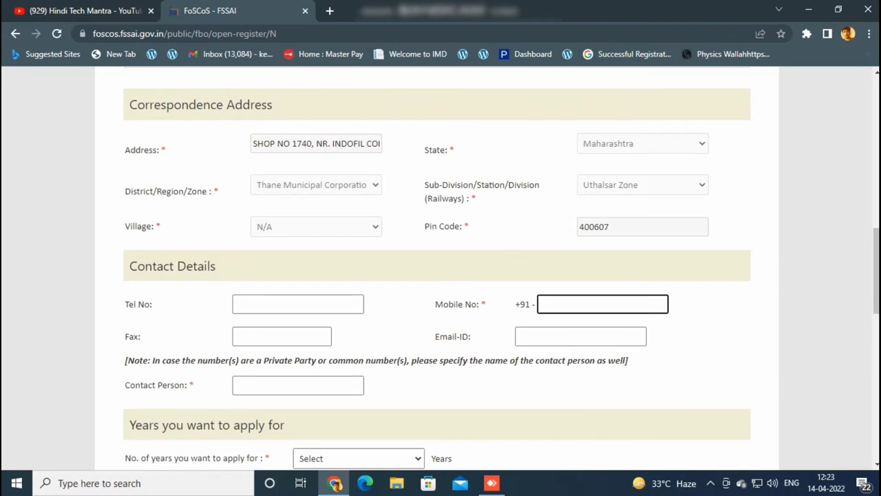
{"action": "type", "text": "987654321"}
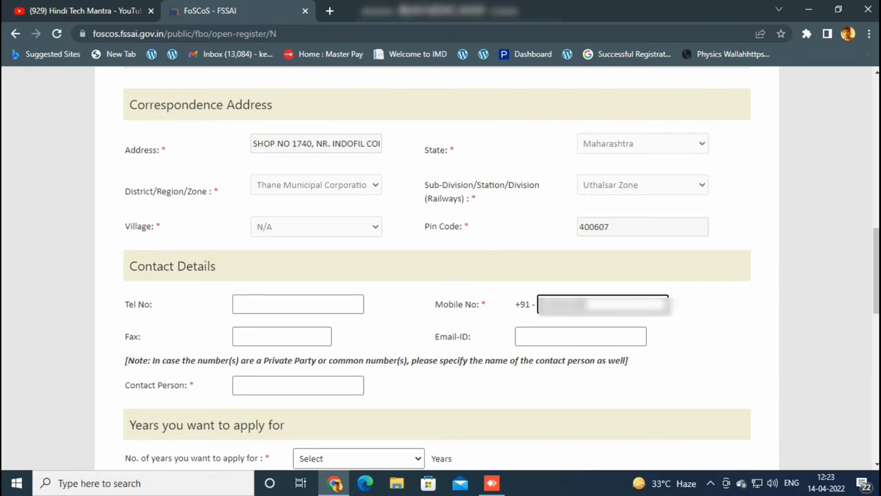
{"action": "left_click", "coordinate": [580, 336]}
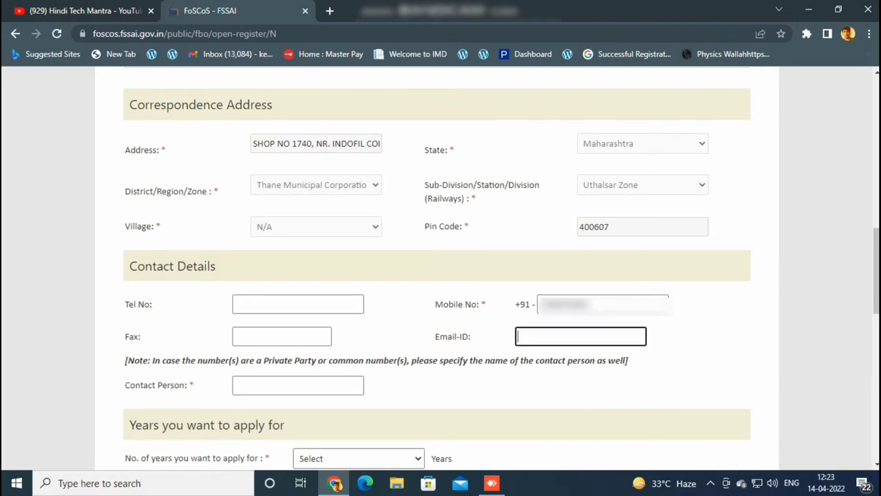
{"action": "type", "text": "abc@gmail.com"}
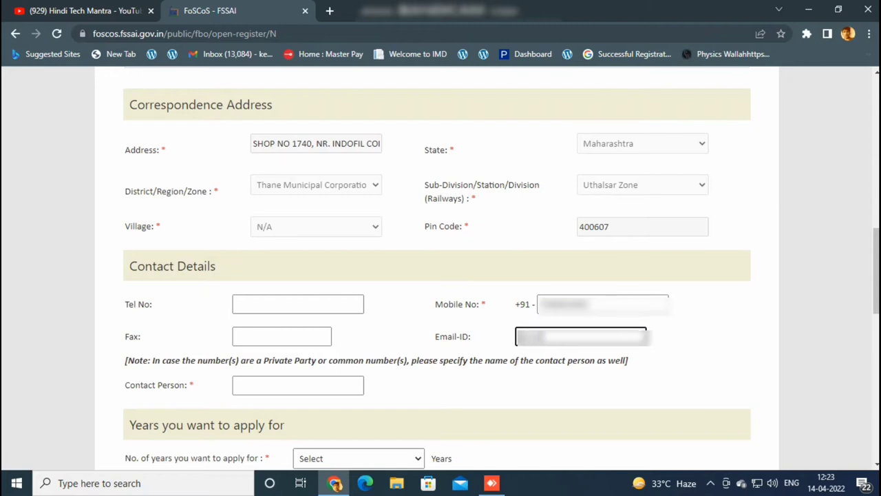
{"action": "type", "text": "mail.com"}
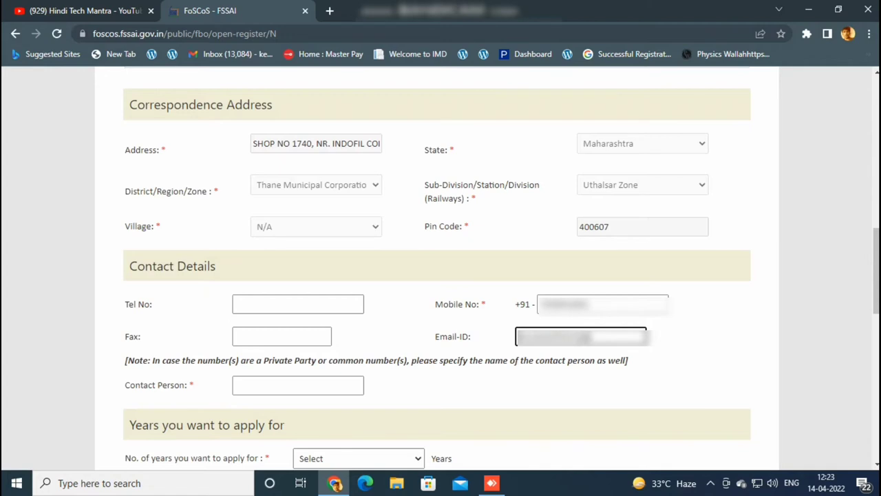
{"action": "type", "text": "gmail.c"}
{"action": "left_click", "coordinate": [298, 385]}
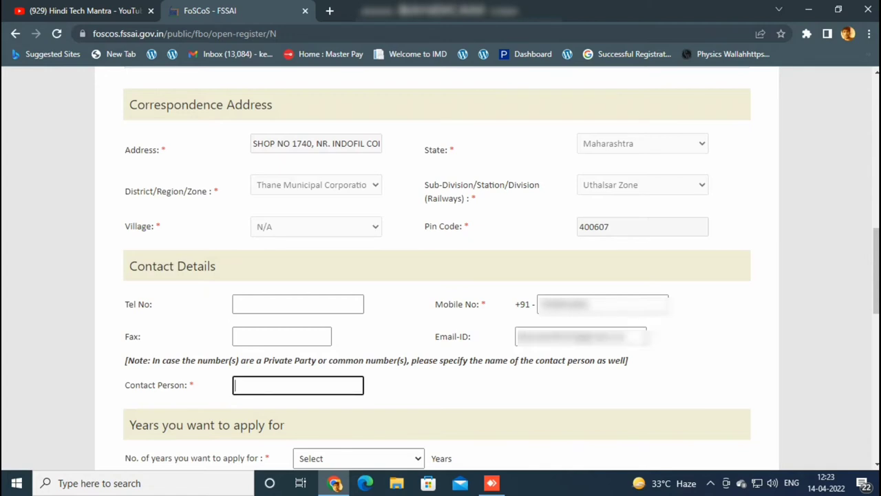
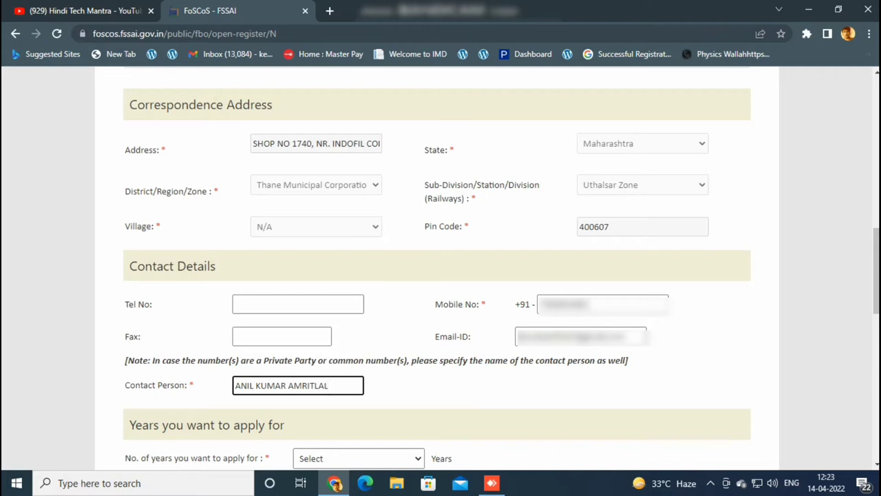
{"action": "scroll", "coordinate": [441, 268], "scroll_direction": "down", "scroll_amount": 1}
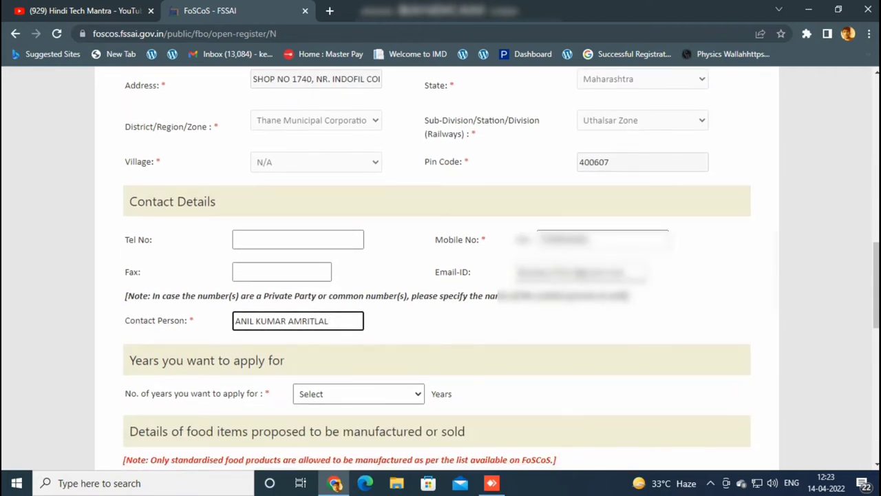
{"action": "scroll", "coordinate": [438, 261], "scroll_direction": "down", "scroll_amount": 1}
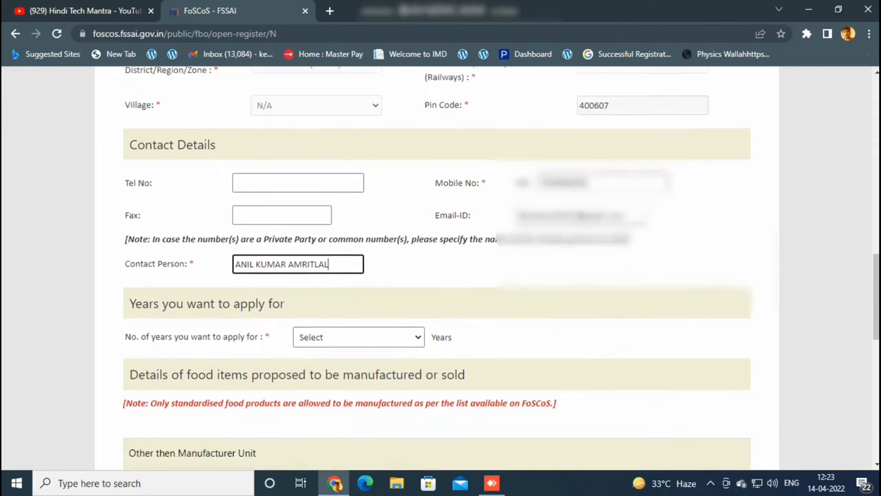
Set the number of years for the application to 1.
{"action": "left_click", "coordinate": [358, 329]}
{"action": "key", "text": "Down"}
{"action": "key", "text": "Return"}
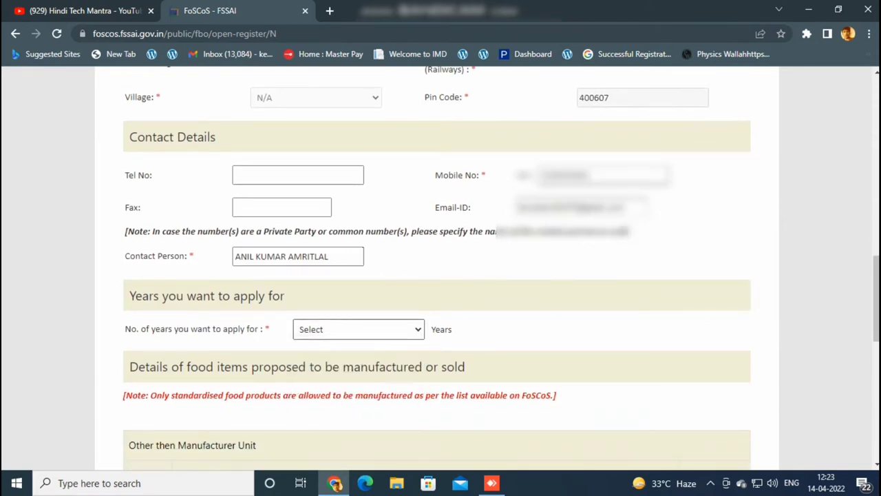
{"action": "scroll", "coordinate": [440, 269], "scroll_direction": "down", "scroll_amount": 1}
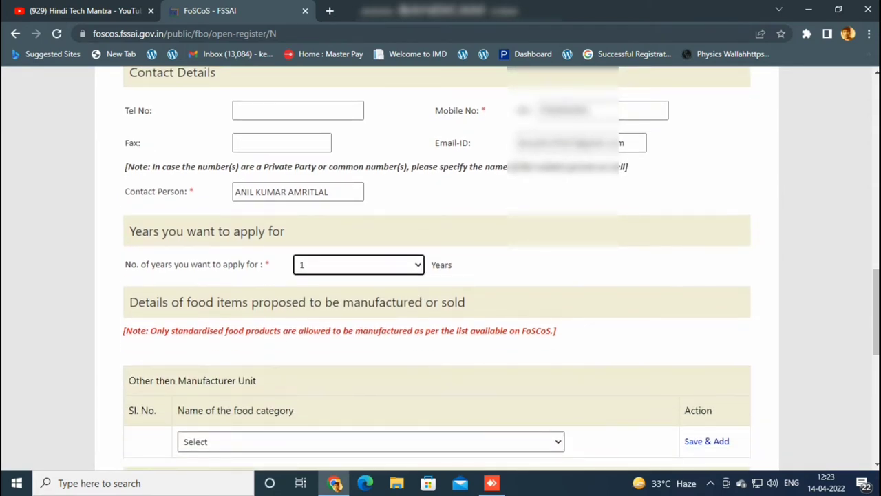
{"action": "scroll", "coordinate": [370, 312], "scroll_direction": "down", "scroll_amount": 2}
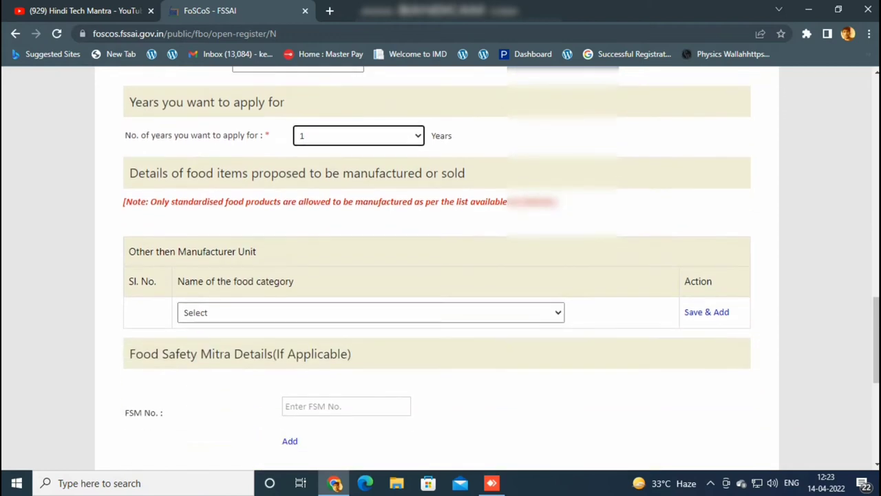
Add food categories 100 Standardised Food Product and 16 Prepared Foods.
{"action": "left_click", "coordinate": [371, 312]}
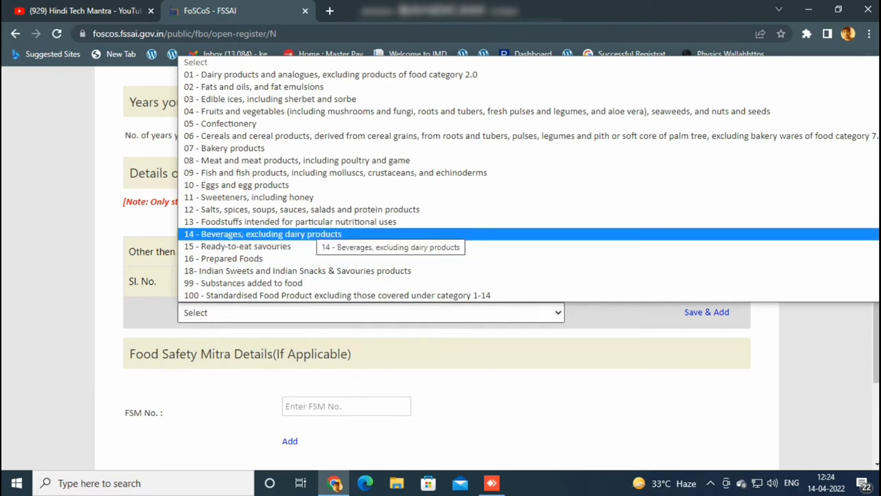
{"action": "scroll", "coordinate": [309, 289], "scroll_direction": "down", "scroll_amount": 1}
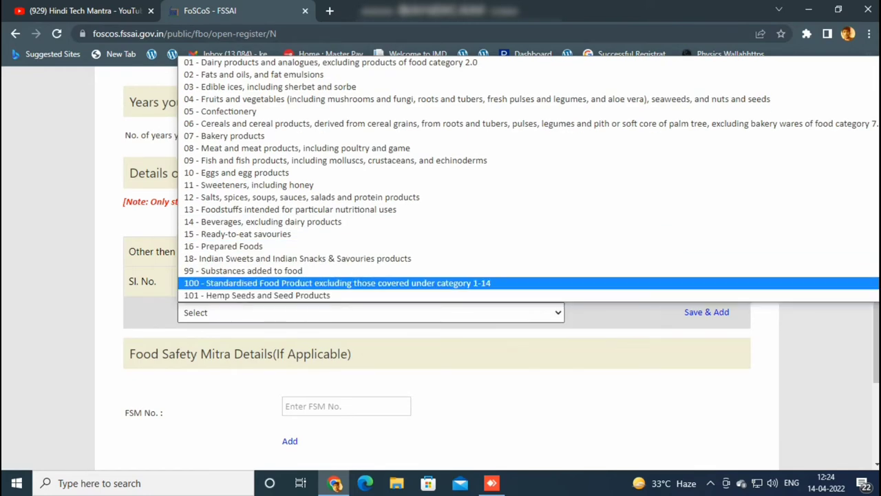
{"action": "left_click", "coordinate": [337, 283]}
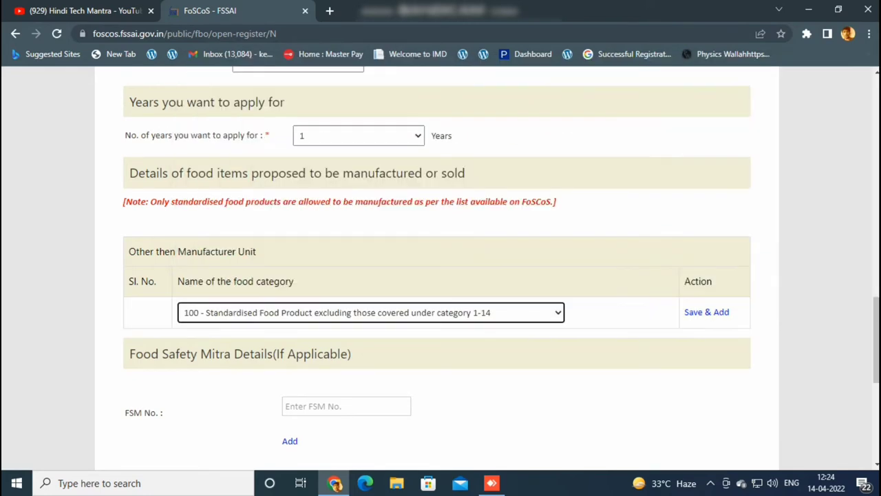
{"action": "left_click", "coordinate": [706, 312]}
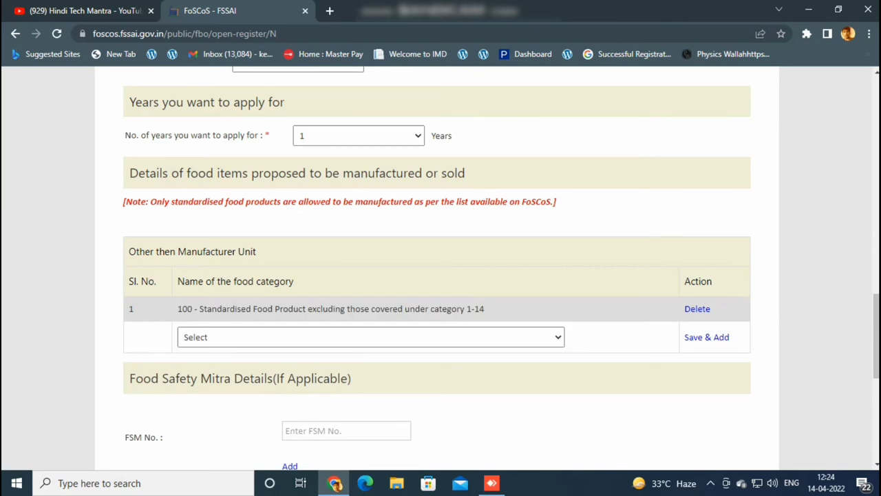
{"action": "left_click", "coordinate": [370, 337]}
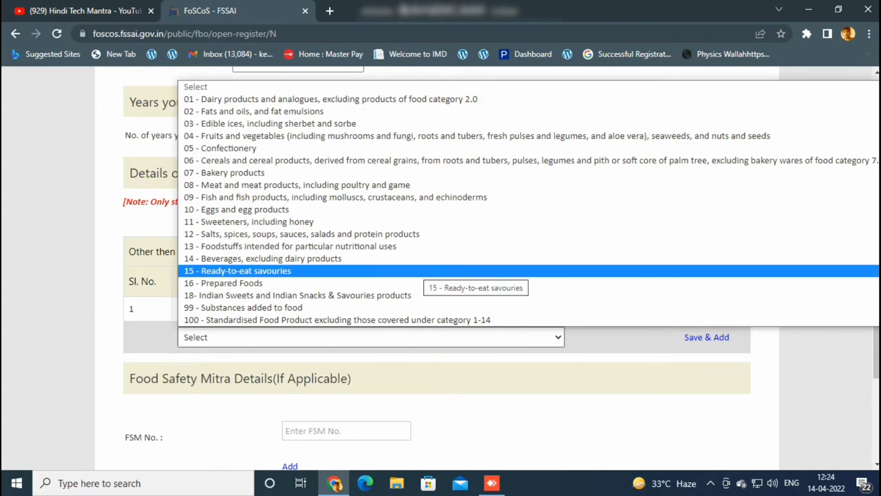
{"action": "key", "text": "Down"}
{"action": "key", "text": "Return"}
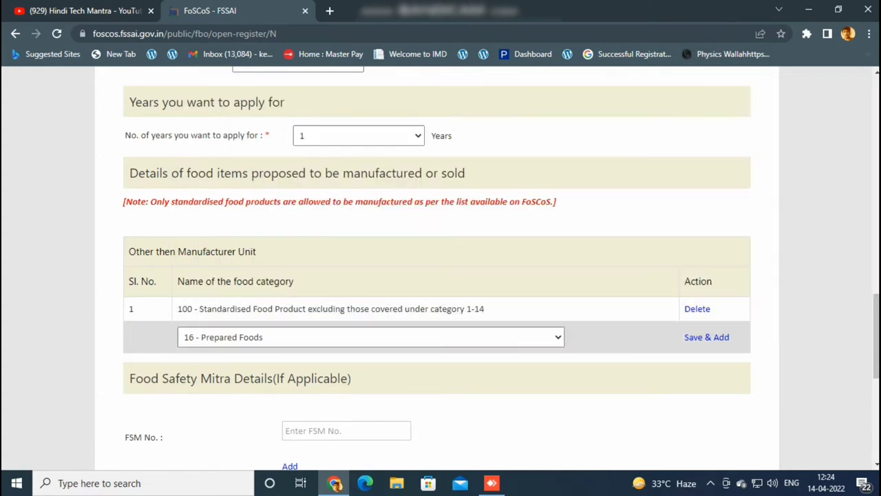
{"action": "key", "text": "Tab"}
Add food categories 18 Indian Sweets and Snacks and 15 Ready-to-eat savouries.
{"action": "key", "text": "Return"}
{"action": "key", "text": "alt+Down"}
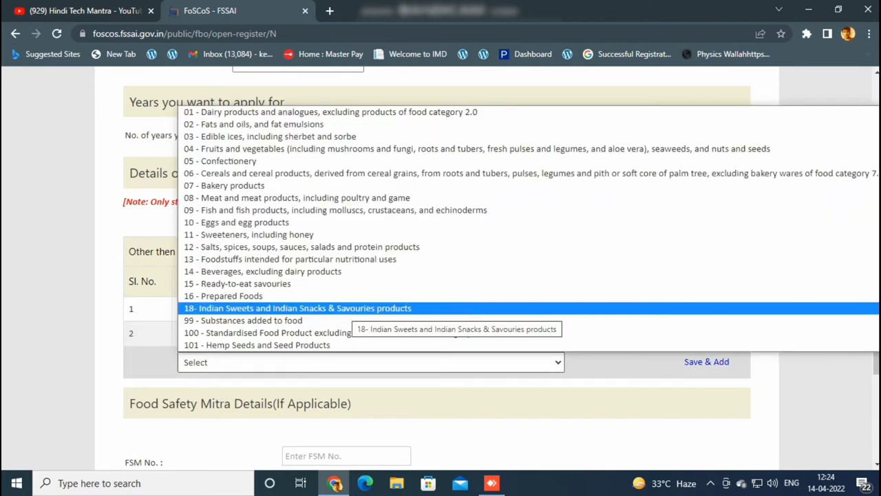
{"action": "key", "text": "Return"}
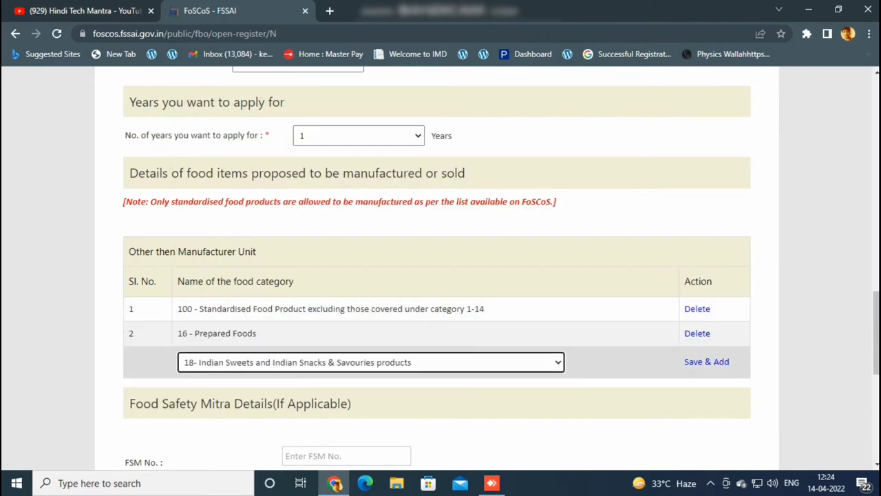
{"action": "key", "text": "Tab"}
{"action": "key", "text": "Return"}
{"action": "scroll", "coordinate": [440, 276], "scroll_direction": "down", "scroll_amount": 1}
{"action": "key", "text": "alt+Down"}
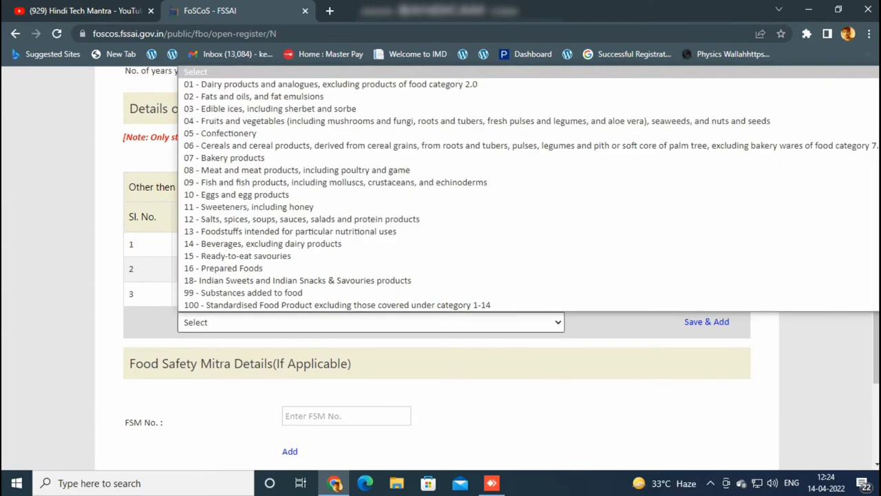
{"action": "key", "text": "9"}
{"action": "key", "text": "Up"}
{"action": "key", "text": "Up"}
{"action": "key", "text": "Up"}
{"action": "key", "text": "Up"}
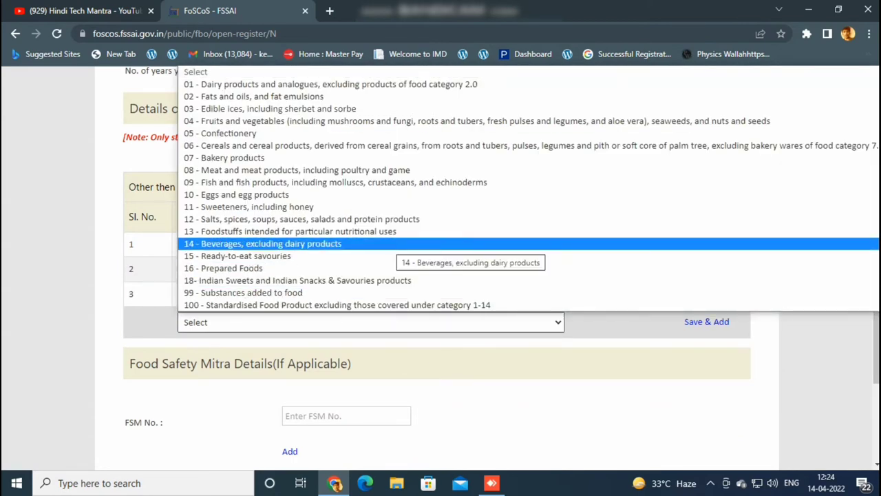
{"action": "key", "text": "Down"}
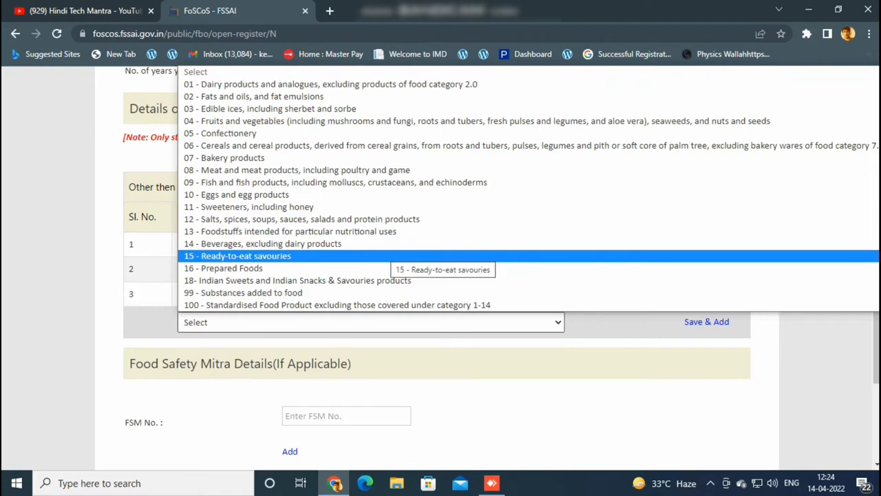
{"action": "key", "text": "Return"}
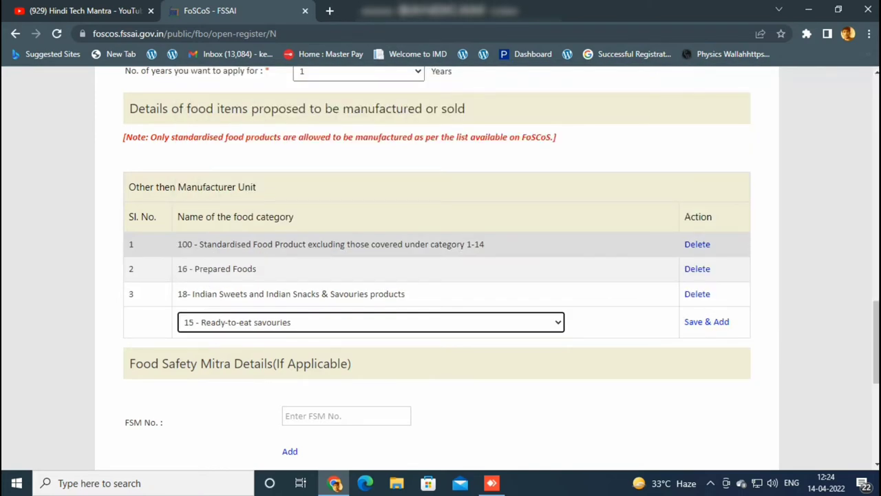
{"action": "left_click", "coordinate": [706, 321]}
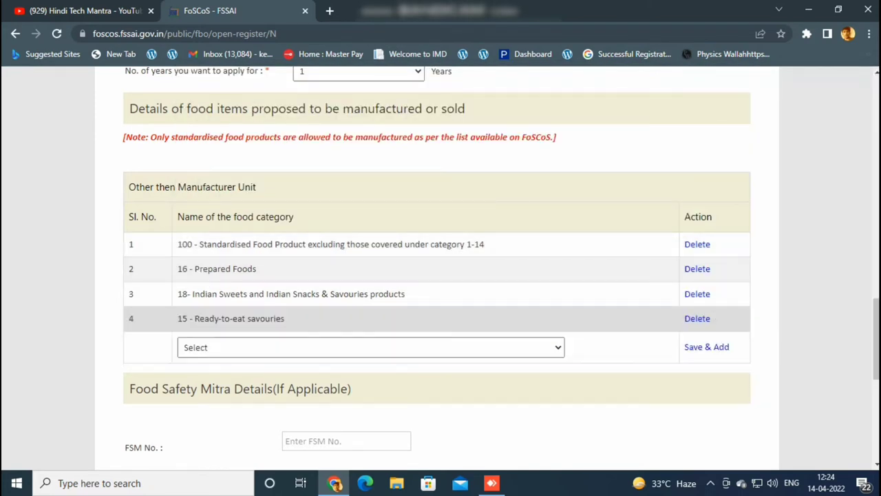
{"action": "scroll", "coordinate": [440, 265], "scroll_direction": "down", "scroll_amount": 2}
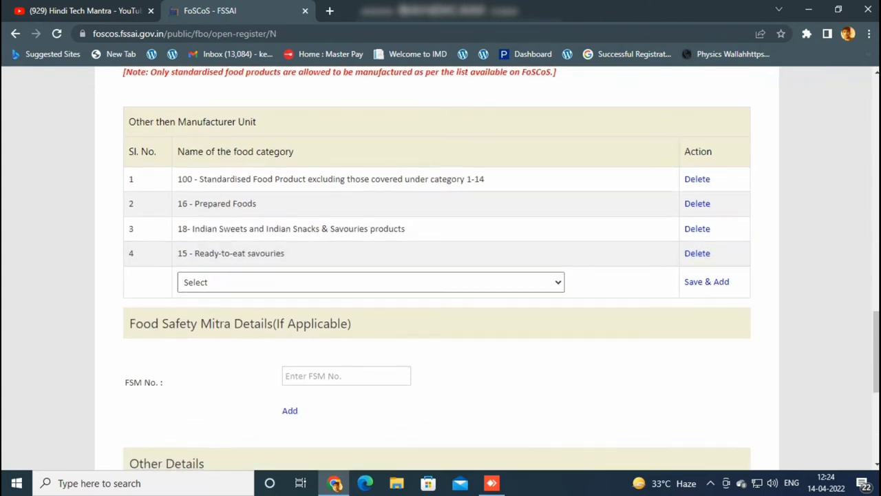
Set the intended business start date to 14-04-2022.
{"action": "scroll", "coordinate": [437, 268], "scroll_direction": "down", "scroll_amount": 4}
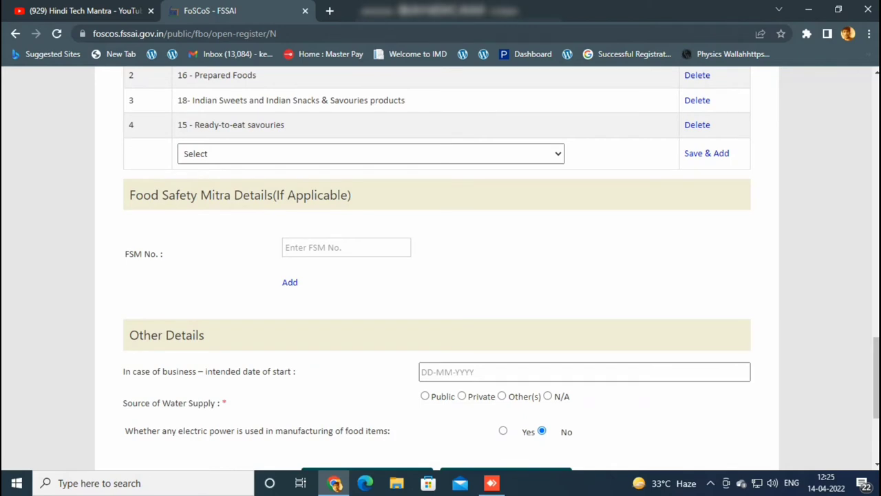
{"action": "left_click", "coordinate": [584, 371]}
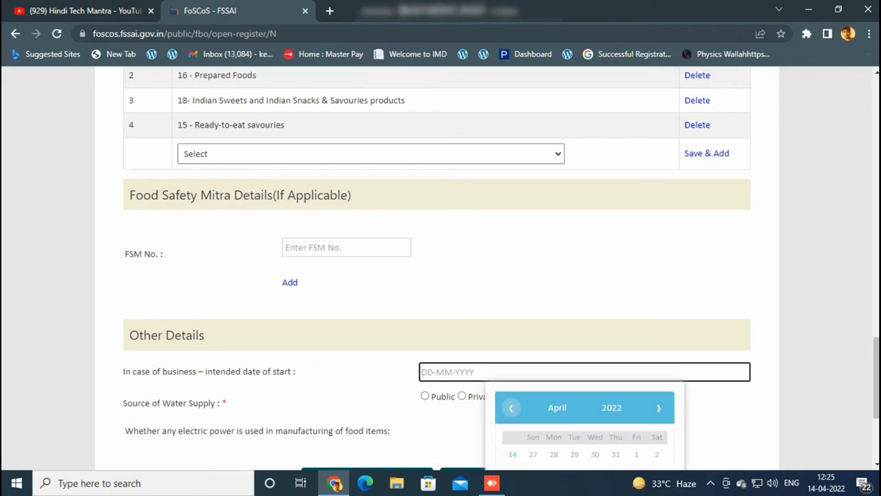
{"action": "scroll", "coordinate": [441, 269], "scroll_direction": "down", "scroll_amount": 4}
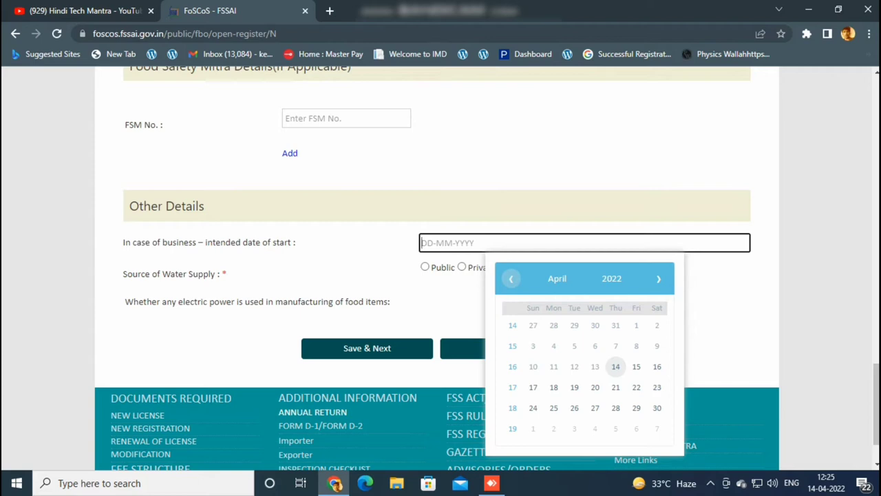
{"action": "left_click", "coordinate": [616, 367]}
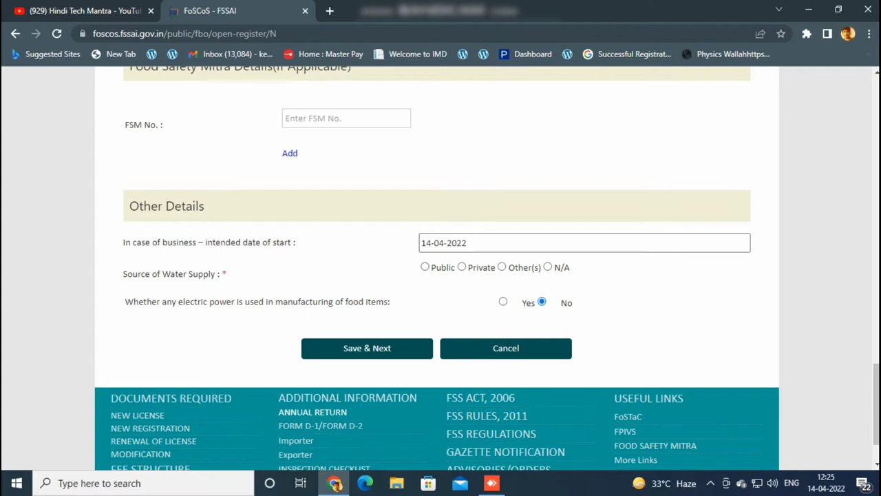
Choose Public as the water supply source and keep electric power use as No.
{"action": "left_click", "coordinate": [501, 266]}
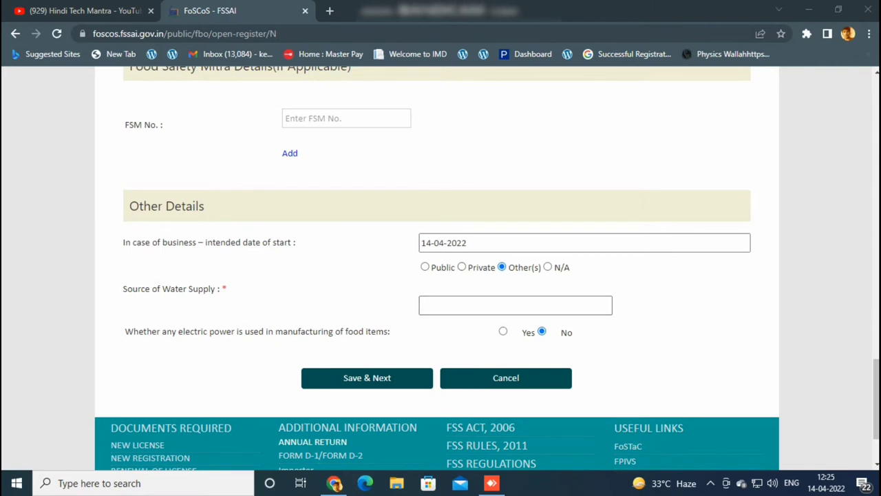
{"action": "key", "text": "Left"}
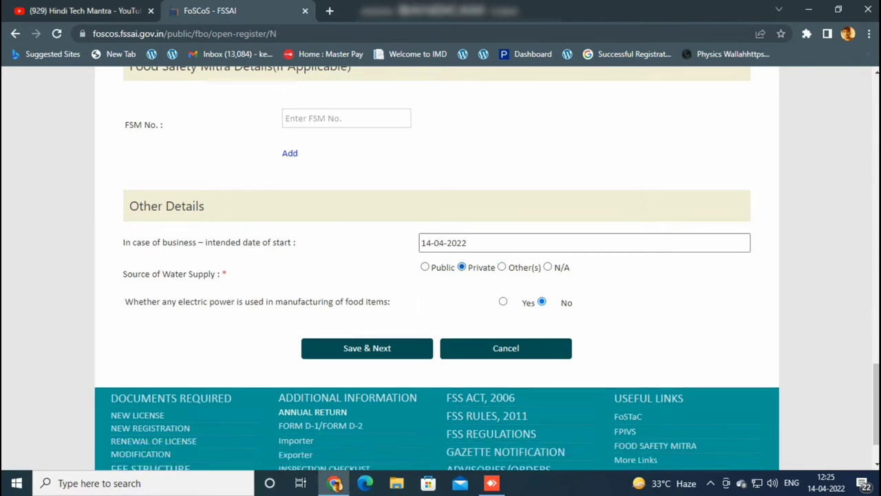
{"action": "left_click", "coordinate": [425, 266]}
{"action": "left_click", "coordinate": [503, 301]}
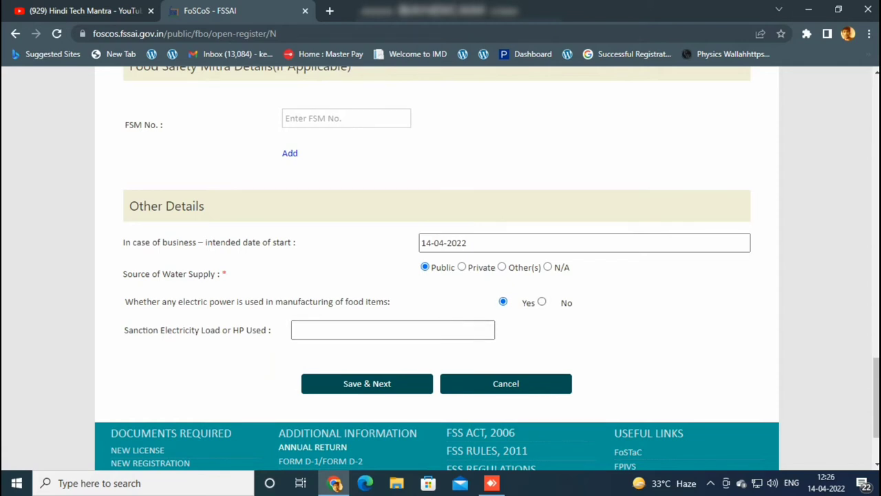
{"action": "left_click", "coordinate": [541, 302]}
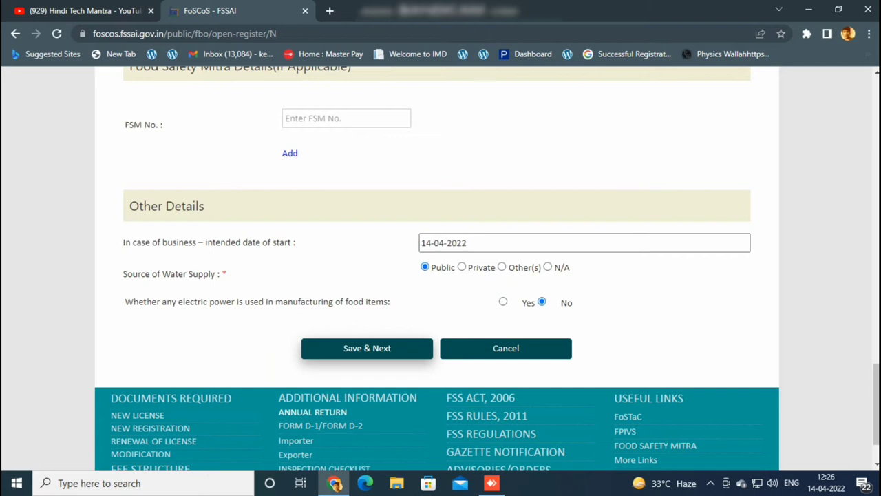
Save the details and enter the primary contact e-mail and mobile, belonging to Self.
{"action": "left_click", "coordinate": [367, 347]}
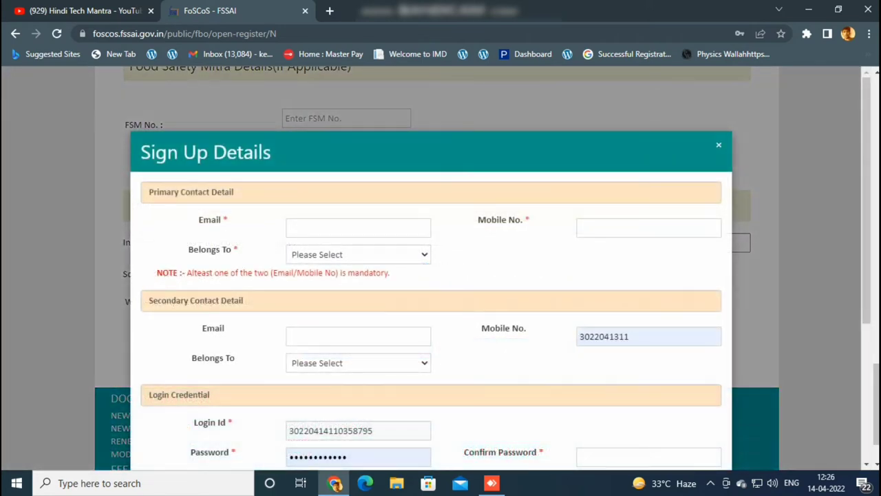
{"action": "left_click", "coordinate": [358, 227]}
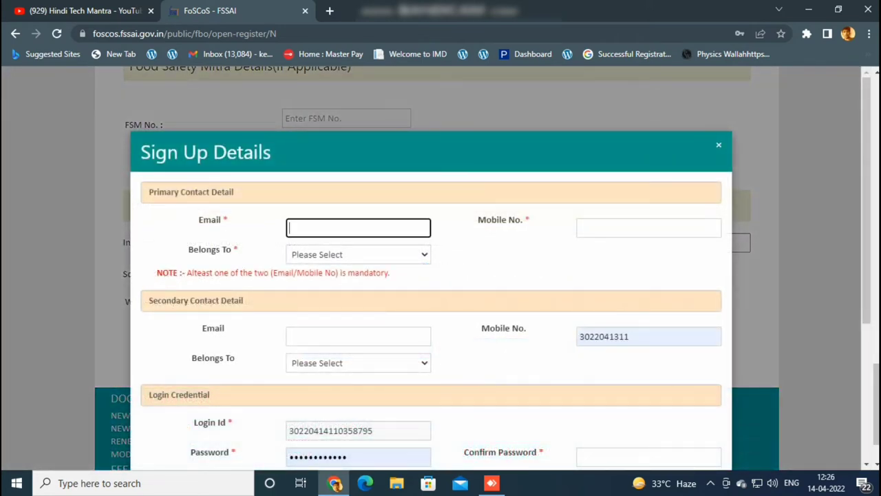
{"action": "type", "text": "abcde"}
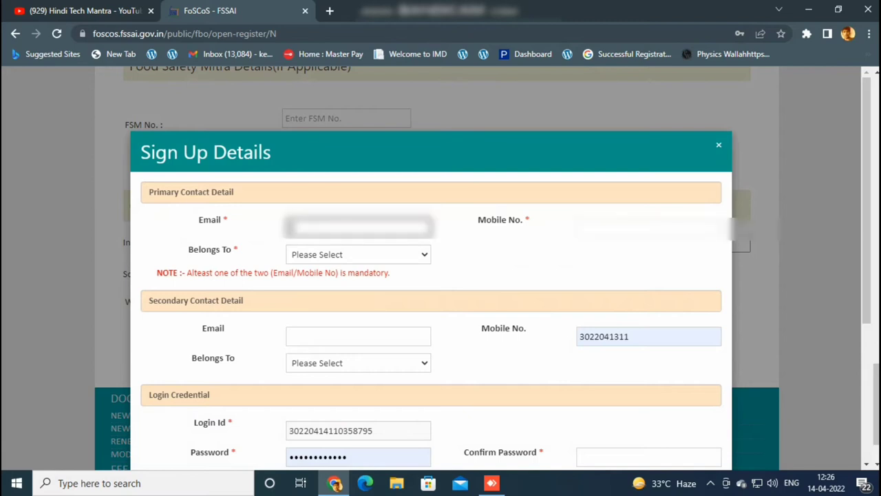
{"action": "type", "text": "ababcd"}
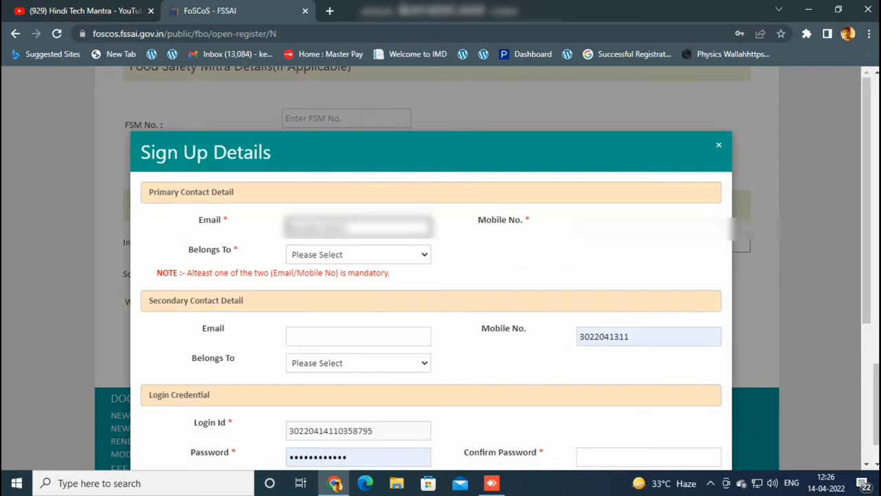
{"action": "type", "text": "ababcabcd"}
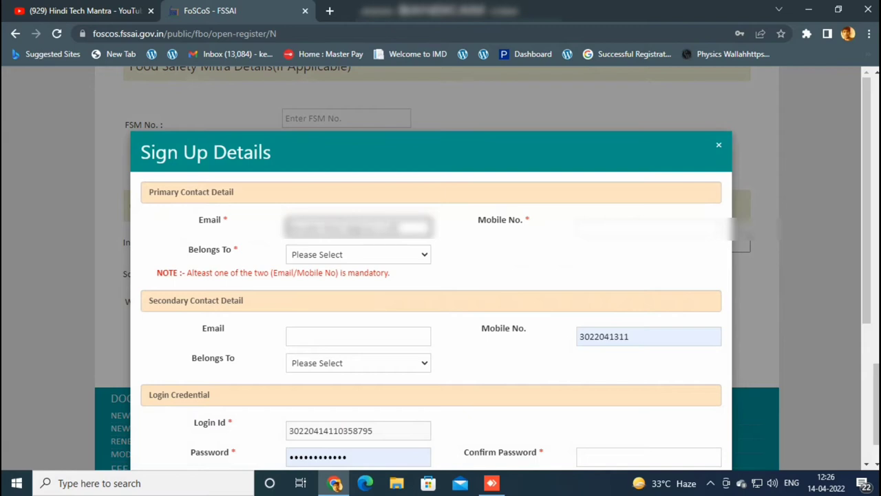
{"action": "left_click", "coordinate": [648, 228]}
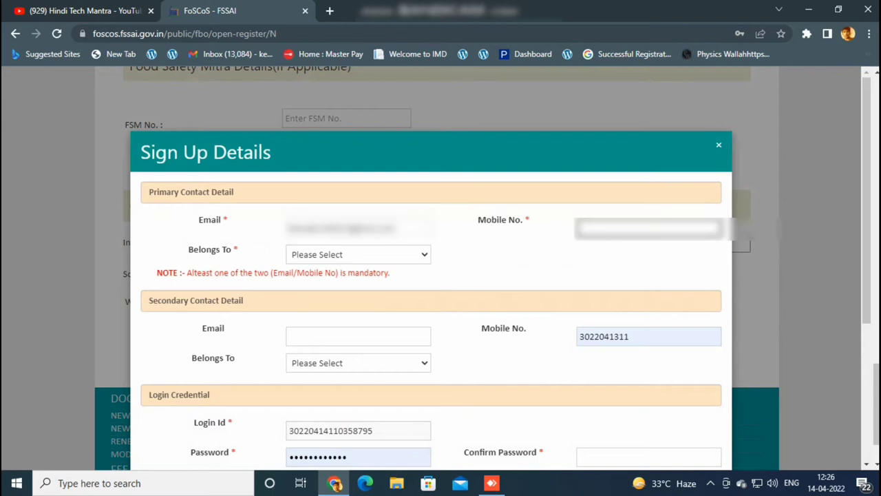
{"action": "type", "text": "9876543210"}
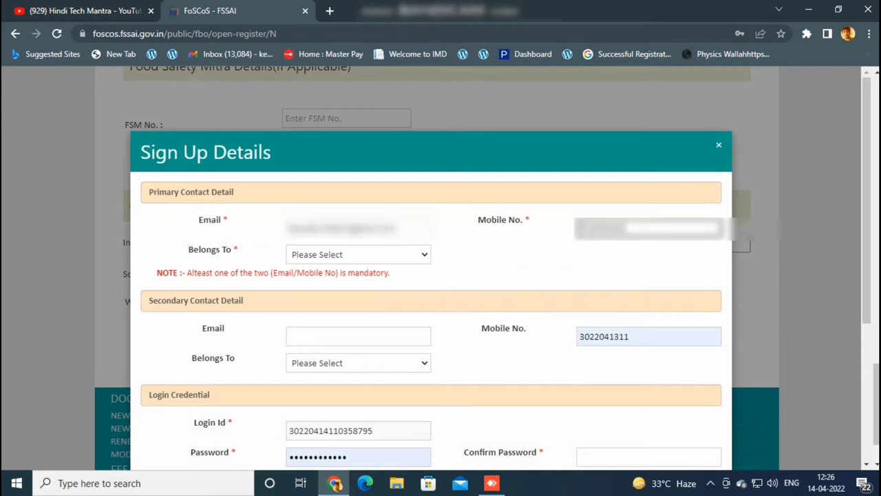
{"action": "key", "text": "Tab"}
{"action": "key", "text": "alt+Down"}
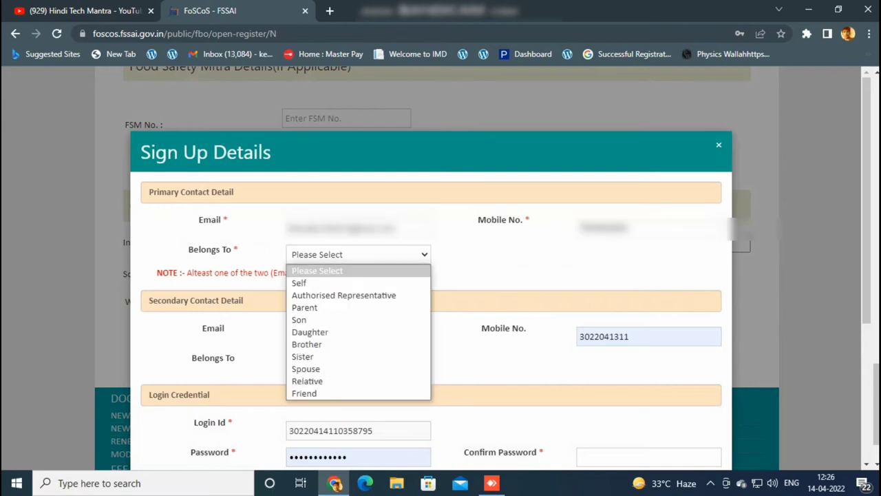
{"action": "key", "text": "Down"}
{"action": "key", "text": "Return"}
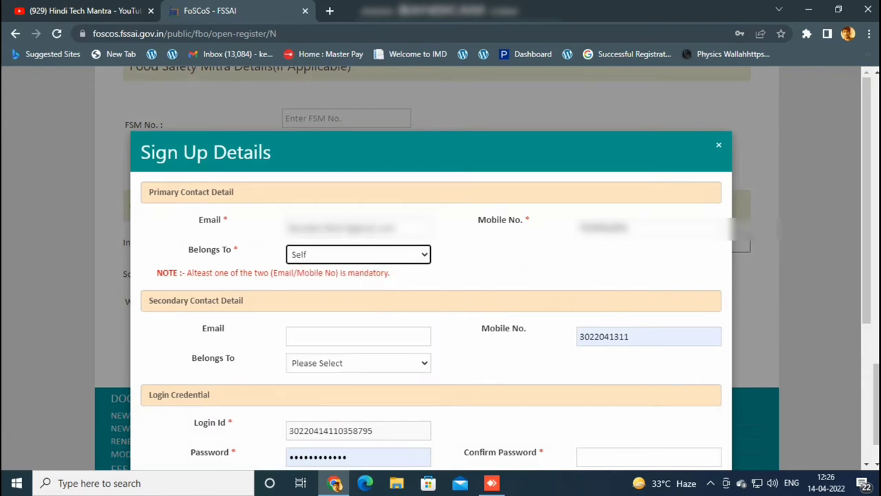
Replace the secondary mobile number with a new one.
{"action": "left_click", "coordinate": [716, 336]}
{"action": "key", "text": "shift+Left"}
{"action": "key", "text": "shift+Left"}
{"action": "key", "text": "shift+Left"}
{"action": "key", "text": "shift+Left"}
{"action": "key", "text": "shift+Left"}
{"action": "key", "text": "shift+Left"}
{"action": "key", "text": "shift+Left"}
{"action": "key", "text": "shift+Left"}
{"action": "key", "text": "shift+Left"}
{"action": "key", "text": "shift+Left"}
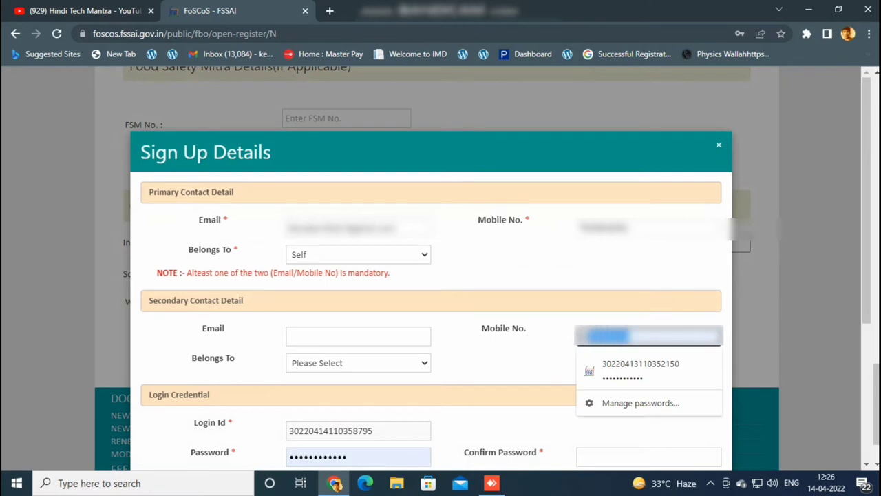
{"action": "key", "text": "BackSpace"}
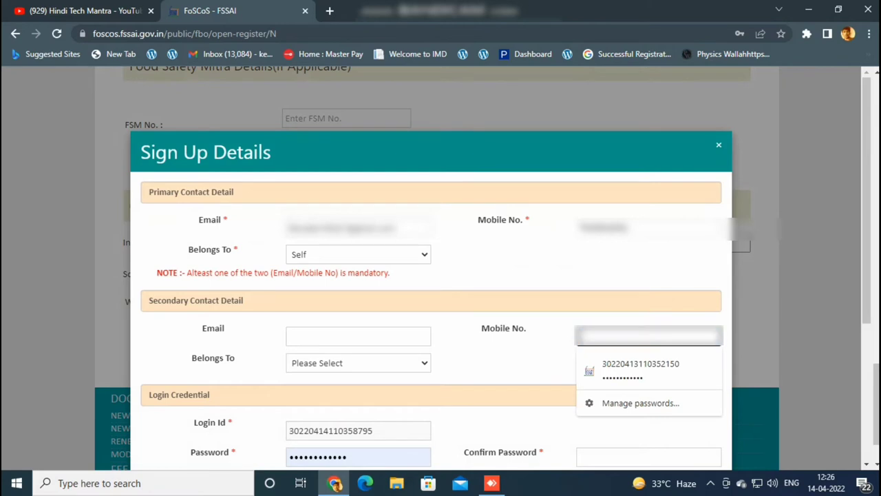
{"action": "type", "text": "98765"}
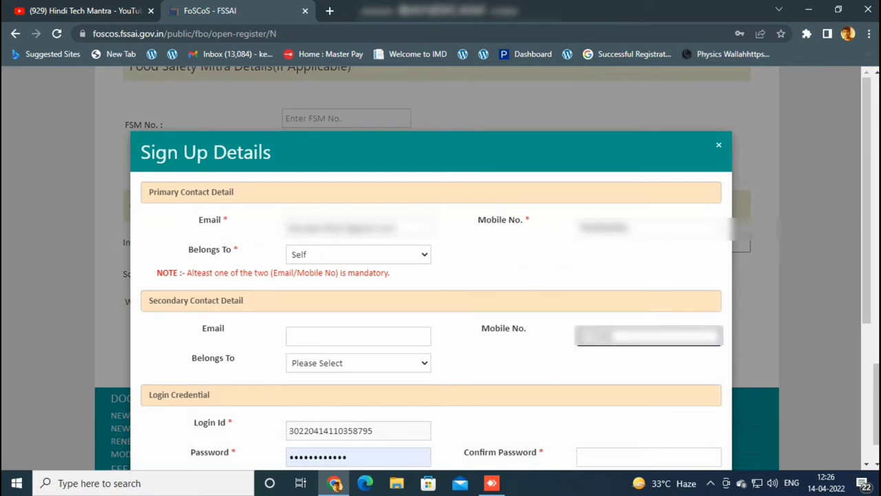
{"action": "type", "text": "4"}
Replace the prefilled login password with a new password.
{"action": "scroll", "coordinate": [441, 276], "scroll_direction": "down", "scroll_amount": 1}
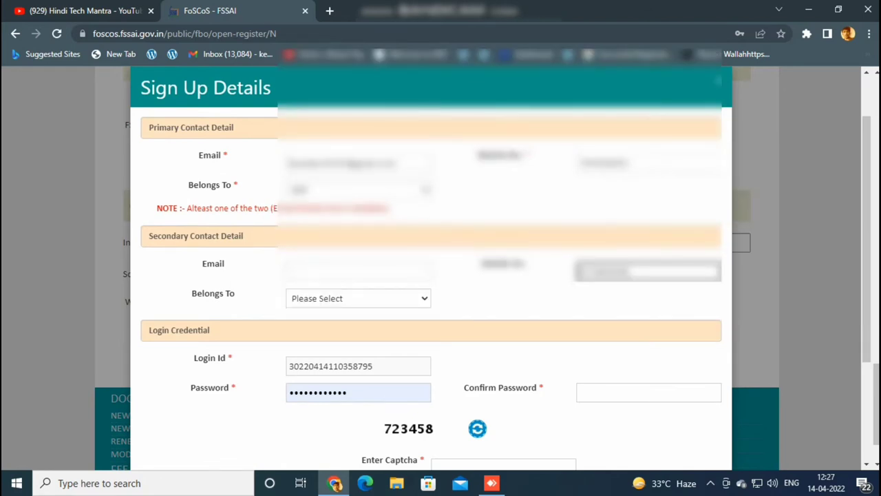
{"action": "double_click", "coordinate": [358, 392]}
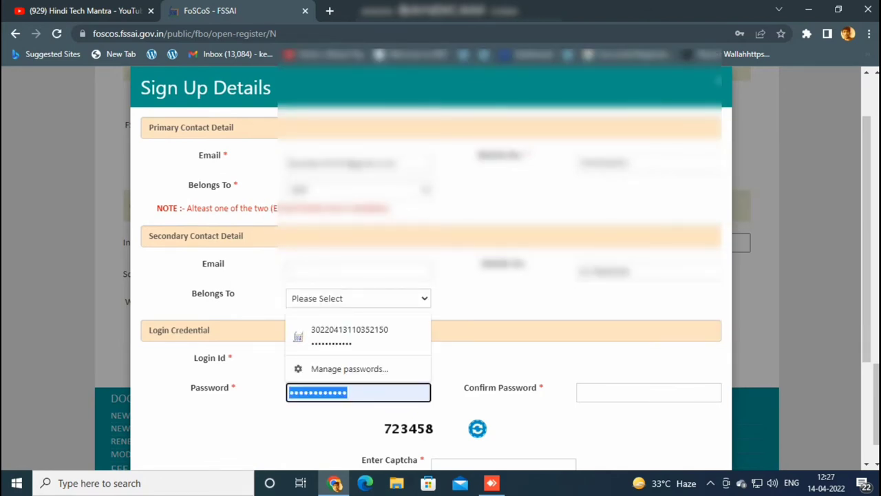
{"action": "key", "text": "BackSpace"}
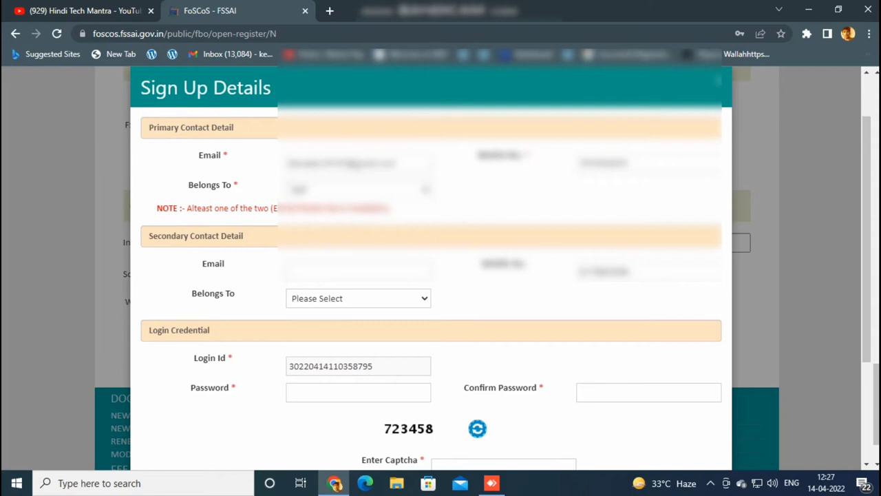
{"action": "left_click", "coordinate": [358, 392]}
{"action": "left_click", "coordinate": [358, 392]}
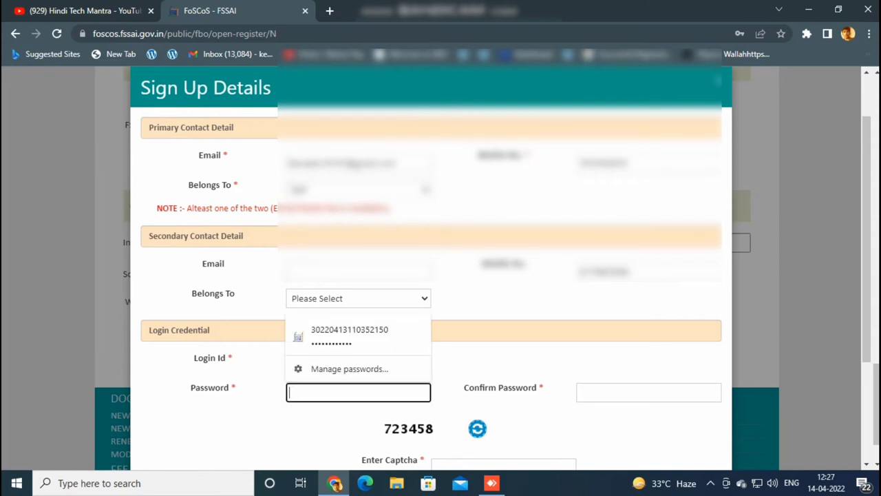
{"action": "type", "text": "•••"}
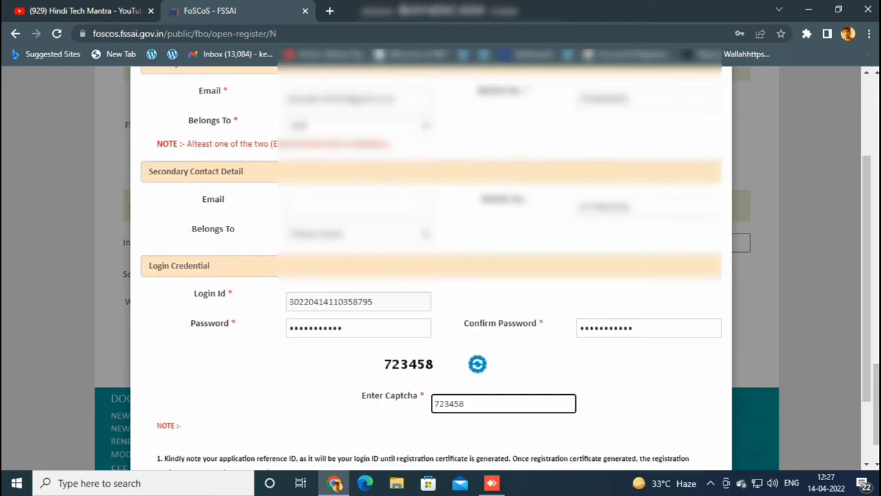
Set the secondary contact's relation to Spouse and submit the sign-up details.
{"action": "scroll", "coordinate": [440, 275], "scroll_direction": "up", "scroll_amount": 1}
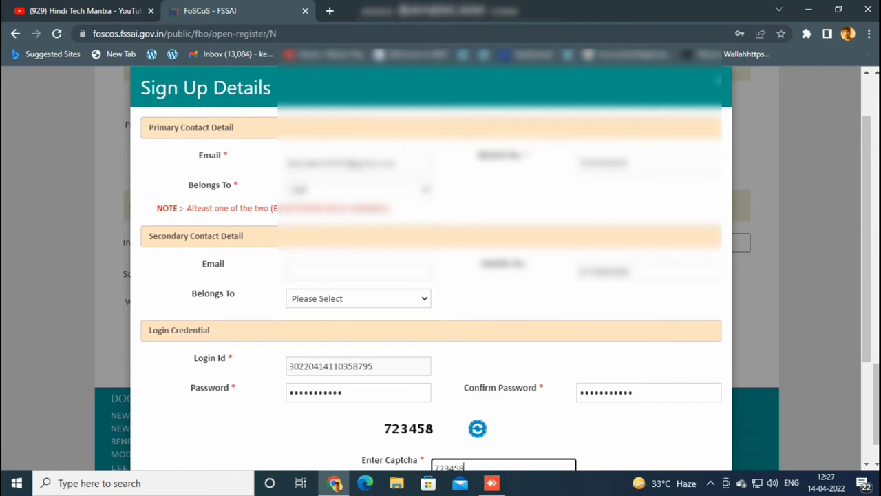
{"action": "left_click", "coordinate": [358, 298]}
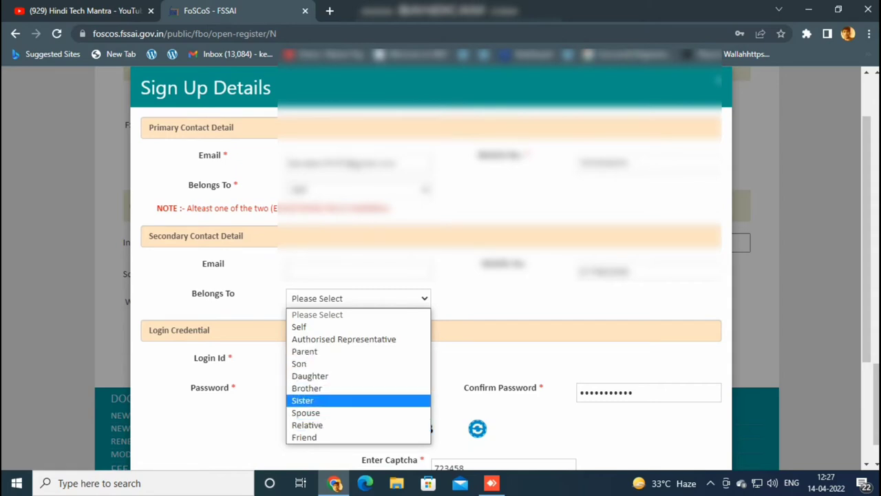
{"action": "key", "text": "Return"}
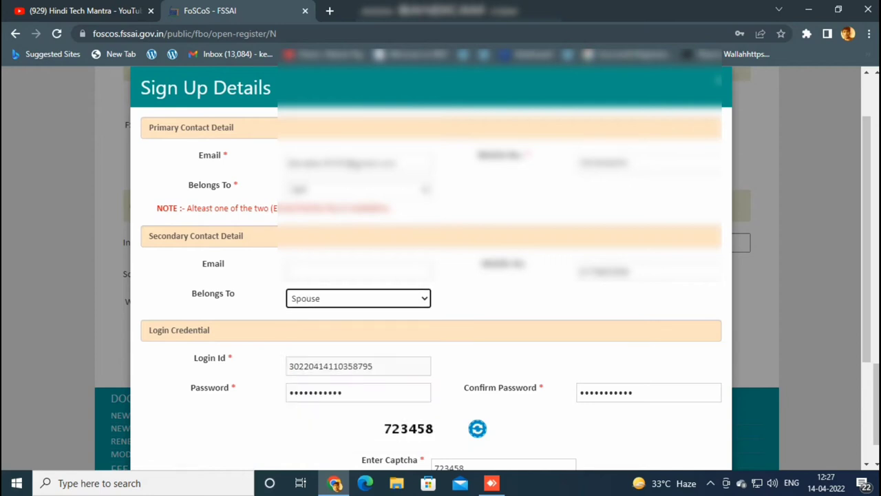
{"action": "key", "text": "Tab"}
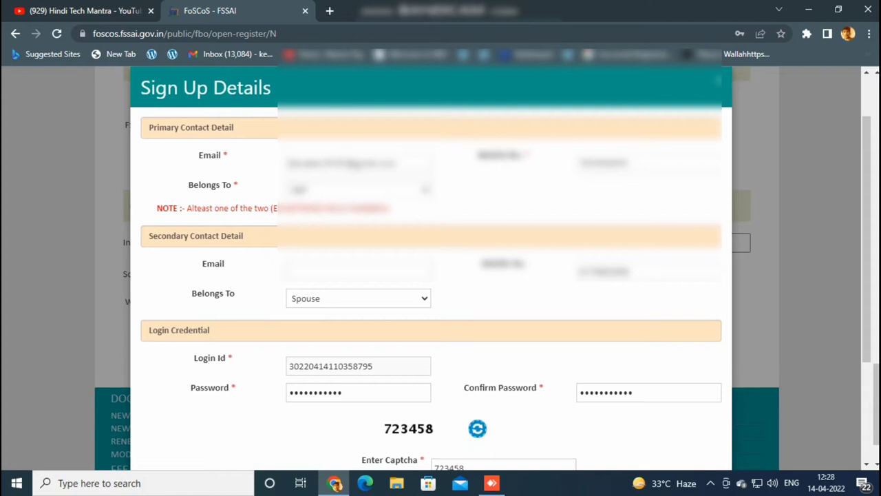
{"action": "scroll", "coordinate": [441, 275], "scroll_direction": "down", "scroll_amount": 5}
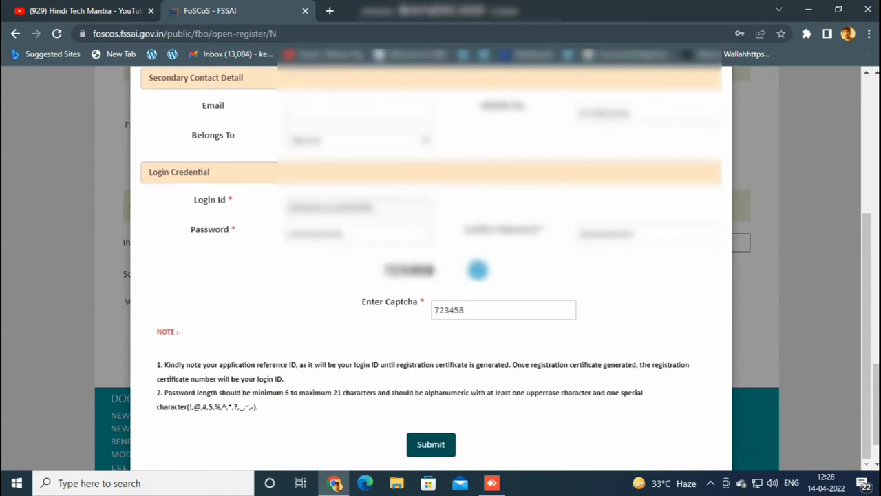
{"action": "left_click", "coordinate": [431, 444]}
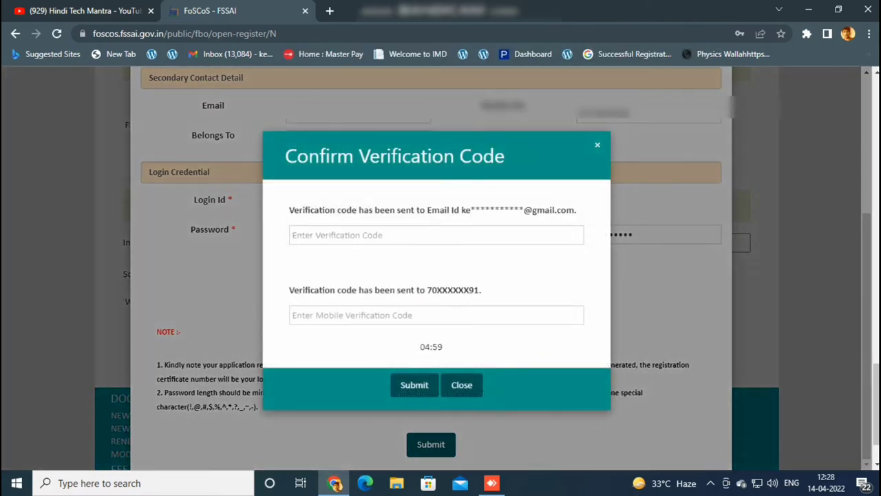
Enter the mobile verification code and return to the email verification code field.
{"action": "left_click", "coordinate": [435, 234]}
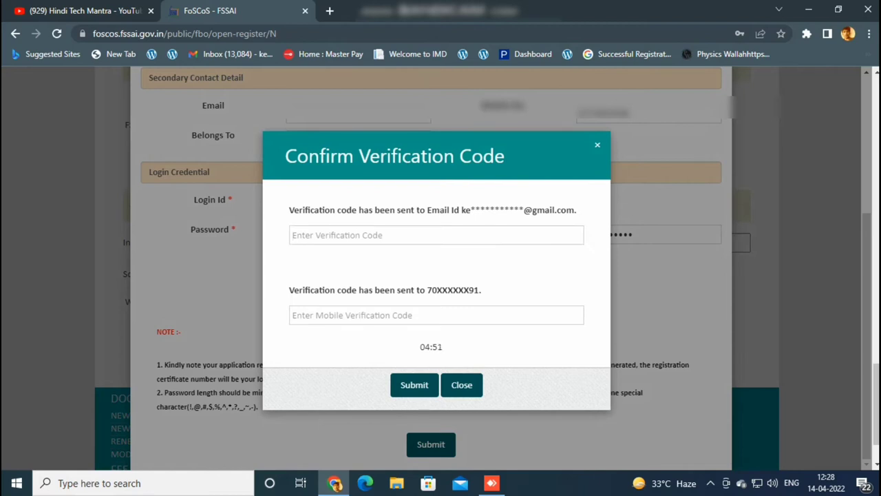
{"action": "left_click", "coordinate": [436, 314]}
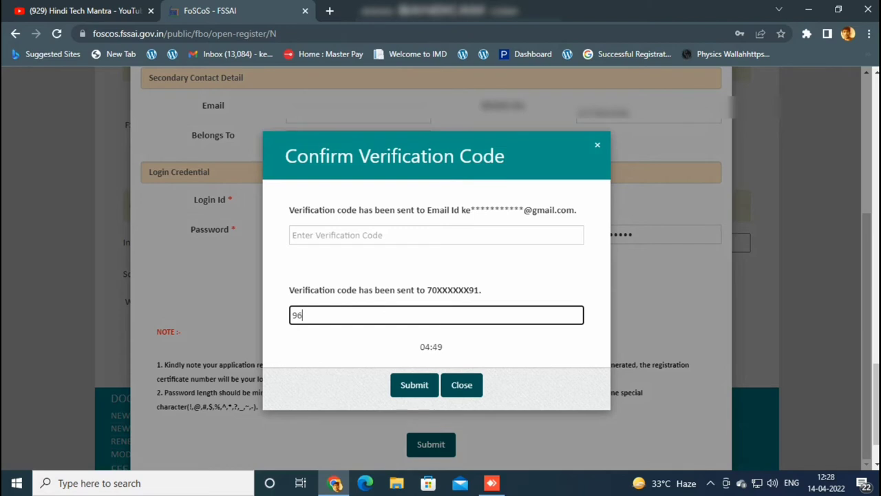
{"action": "left_click", "coordinate": [436, 235]}
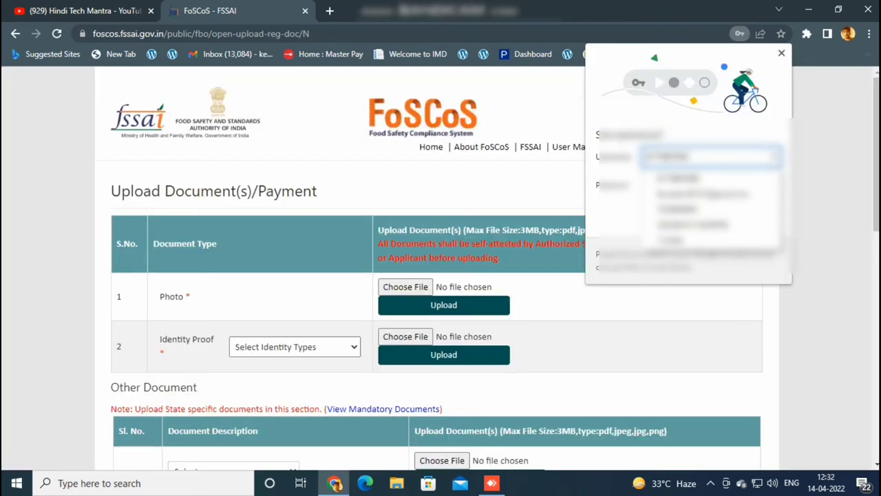
Dismiss Chrome's save-password popup and review the Upload Document(s)/Payment page.
{"action": "key", "text": "Escape"}
{"action": "key", "text": "Escape"}
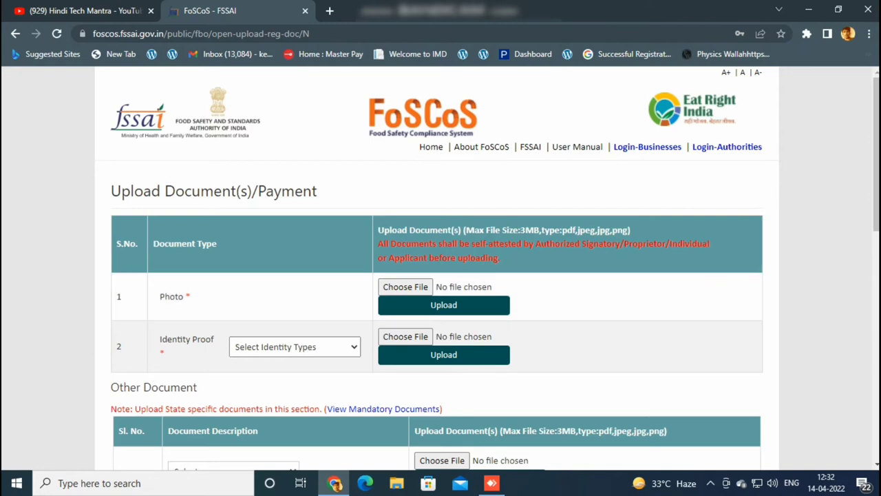
{"action": "scroll", "coordinate": [437, 275], "scroll_direction": "down", "scroll_amount": 2}
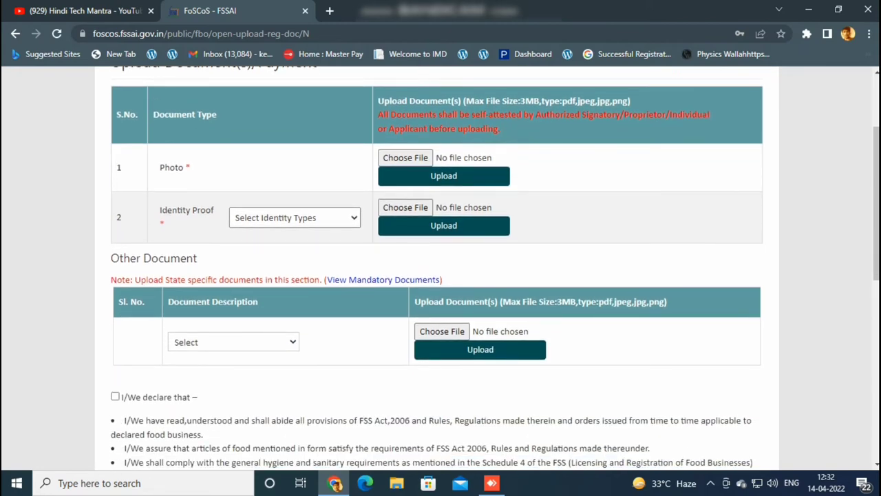
{"action": "scroll", "coordinate": [436, 275], "scroll_direction": "up", "scroll_amount": 2}
{"action": "scroll", "coordinate": [437, 275], "scroll_direction": "down", "scroll_amount": 2}
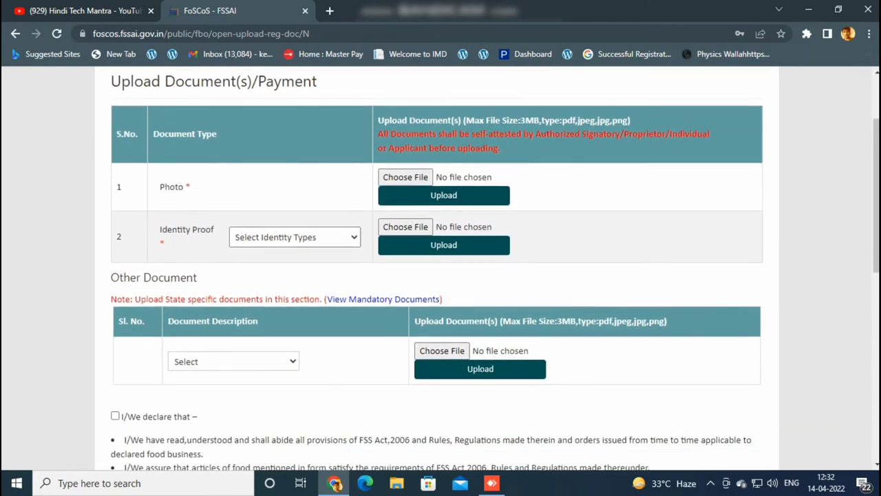
{"action": "scroll", "coordinate": [440, 275], "scroll_direction": "down", "scroll_amount": 5}
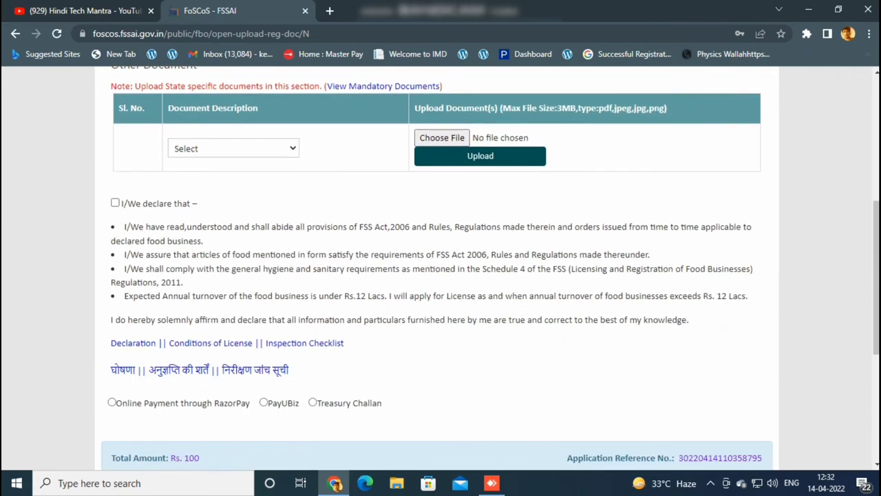
{"action": "scroll", "coordinate": [440, 275], "scroll_direction": "up", "scroll_amount": 8}
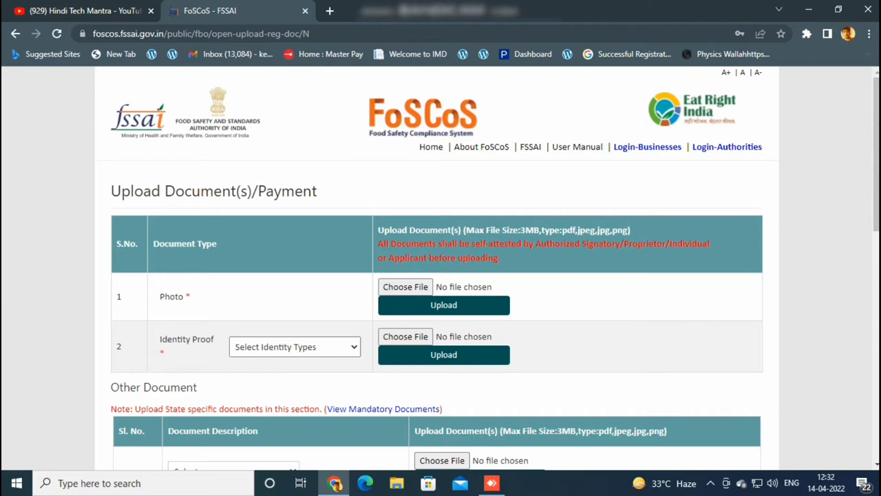
Upload pic.jpeg from the applicant's Documents folder as the Photo document.
{"action": "left_click", "coordinate": [405, 286]}
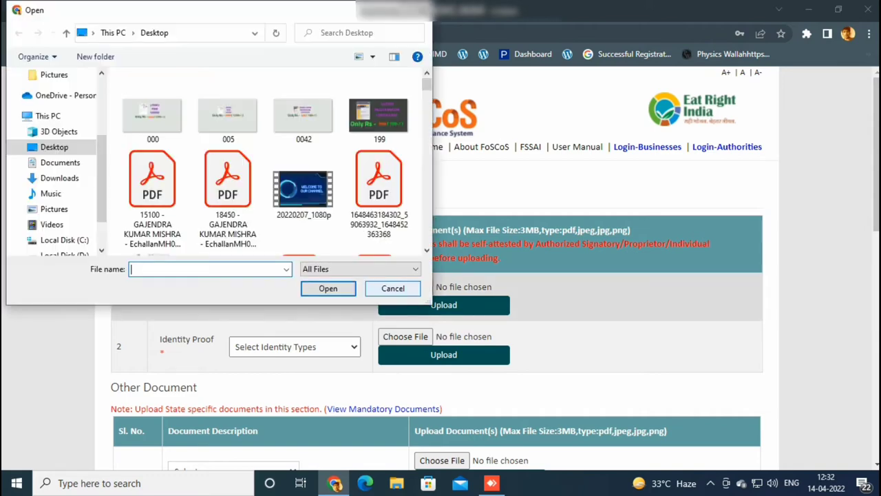
{"action": "left_click", "coordinate": [60, 162]}
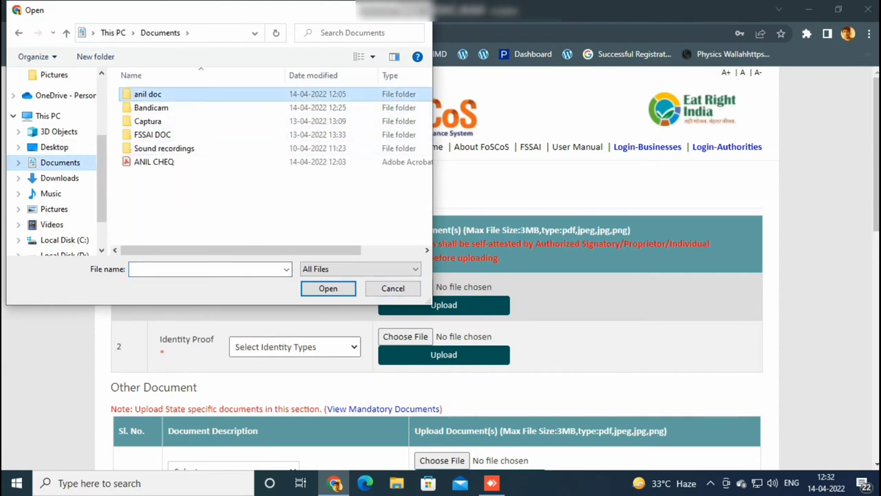
{"action": "double_click", "coordinate": [148, 93]}
{"action": "left_click", "coordinate": [139, 161]}
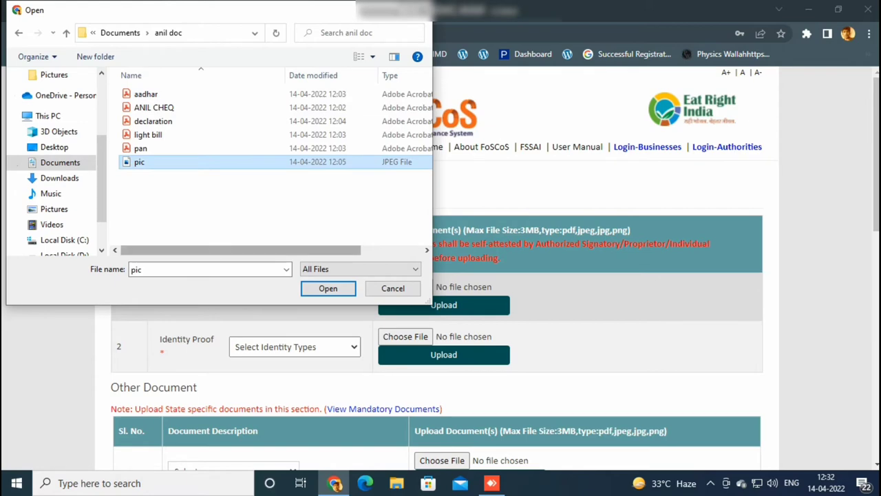
{"action": "left_click", "coordinate": [327, 288]}
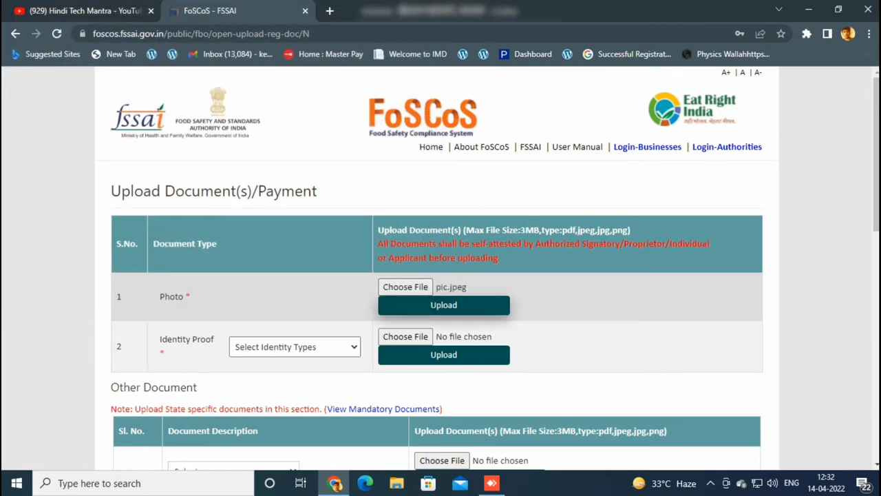
{"action": "left_click", "coordinate": [444, 304]}
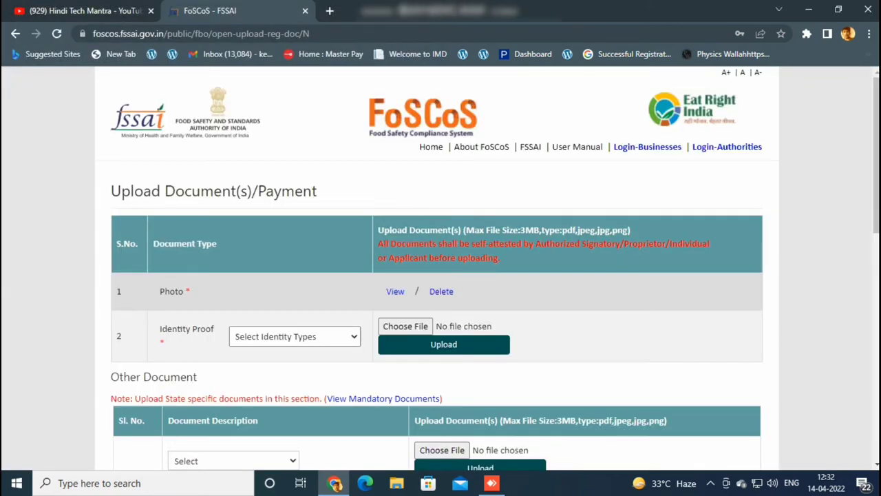
{"action": "scroll", "coordinate": [296, 282], "scroll_direction": "down", "scroll_amount": 1}
Select Aadhar Card as the identity type and upload the aadhar file.
{"action": "left_click", "coordinate": [295, 272]}
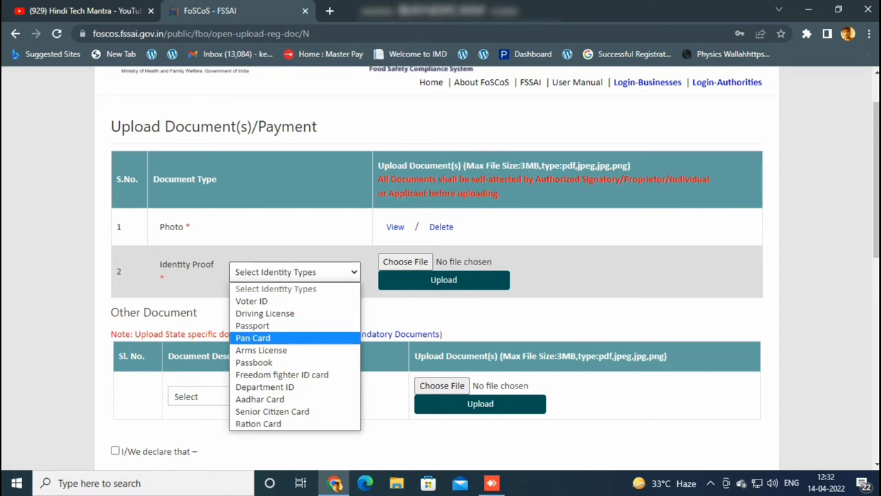
{"action": "key", "text": "Return"}
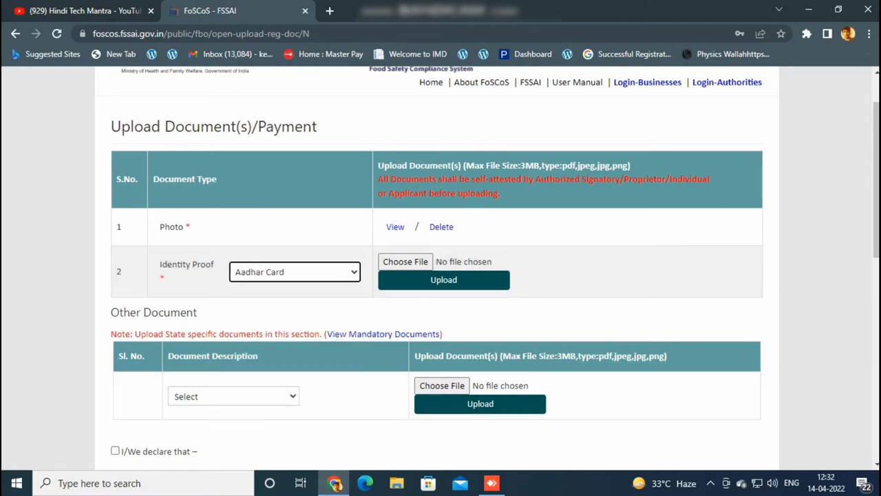
{"action": "left_click", "coordinate": [405, 262]}
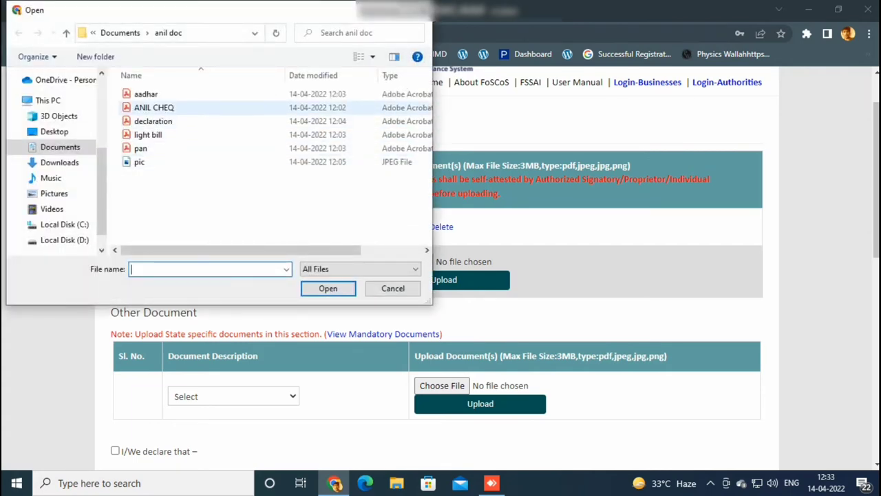
{"action": "left_click", "coordinate": [145, 94]}
{"action": "key", "text": "Return"}
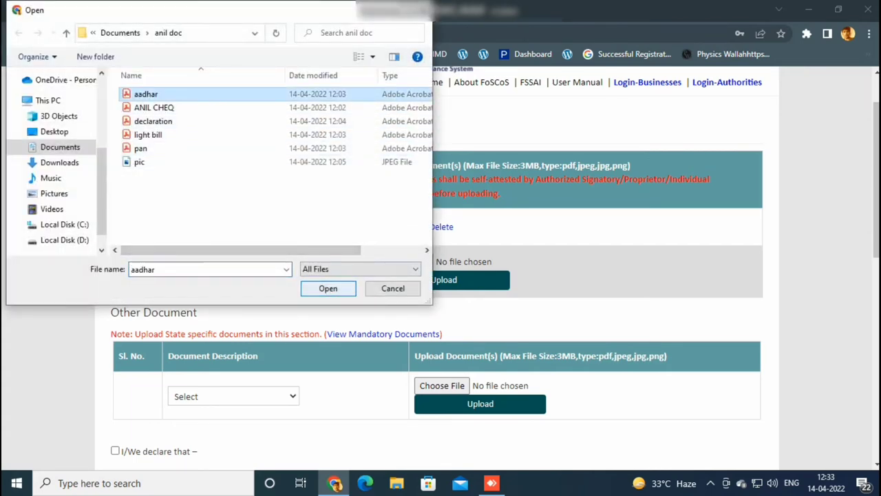
{"action": "left_click", "coordinate": [444, 280]}
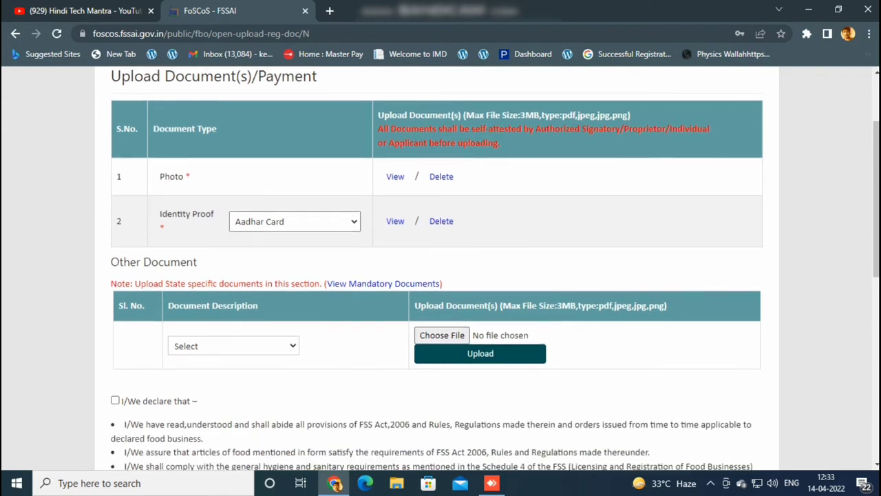
Upload the light bill file as a Proof of Premises document.
{"action": "scroll", "coordinate": [495, 268], "scroll_direction": "down", "scroll_amount": 1}
{"action": "left_click", "coordinate": [234, 332]}
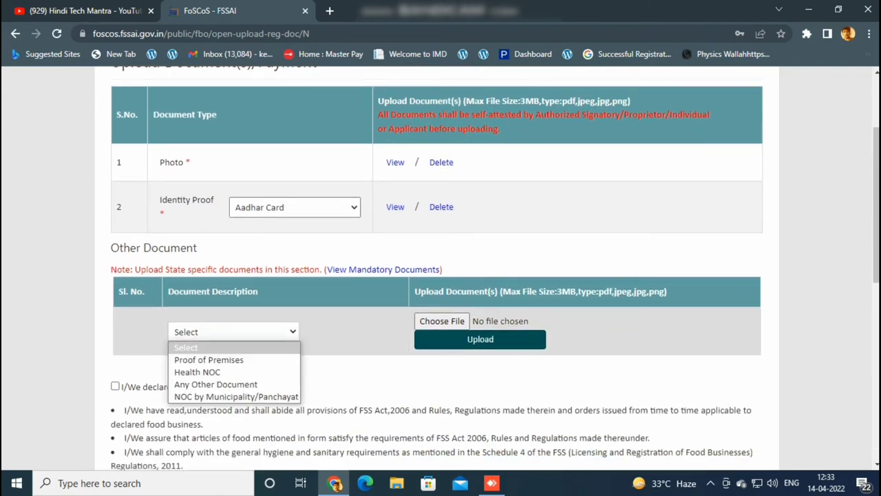
{"action": "left_click", "coordinate": [208, 359]}
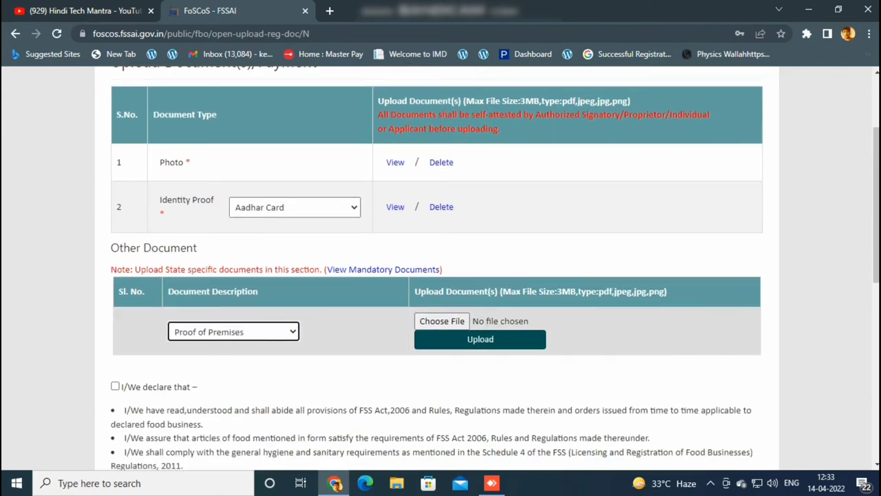
{"action": "left_click", "coordinate": [442, 321]}
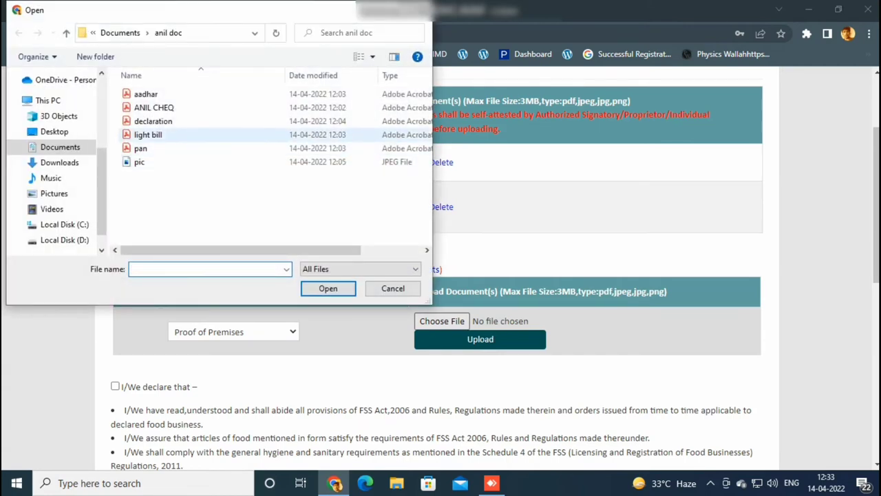
{"action": "left_click", "coordinate": [184, 135]}
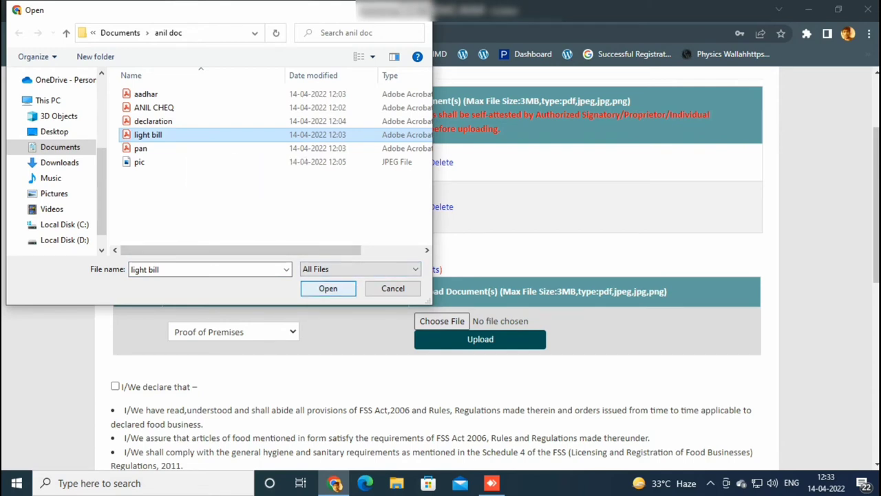
{"action": "left_click", "coordinate": [328, 288]}
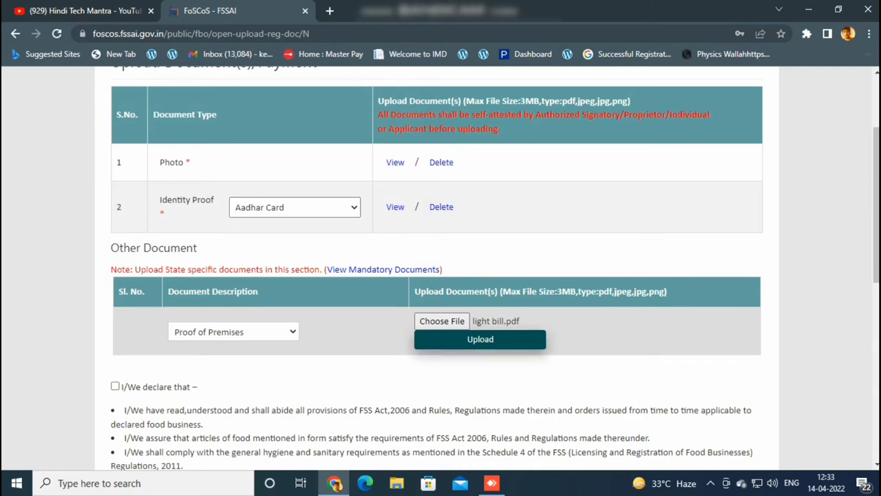
{"action": "left_click", "coordinate": [480, 338]}
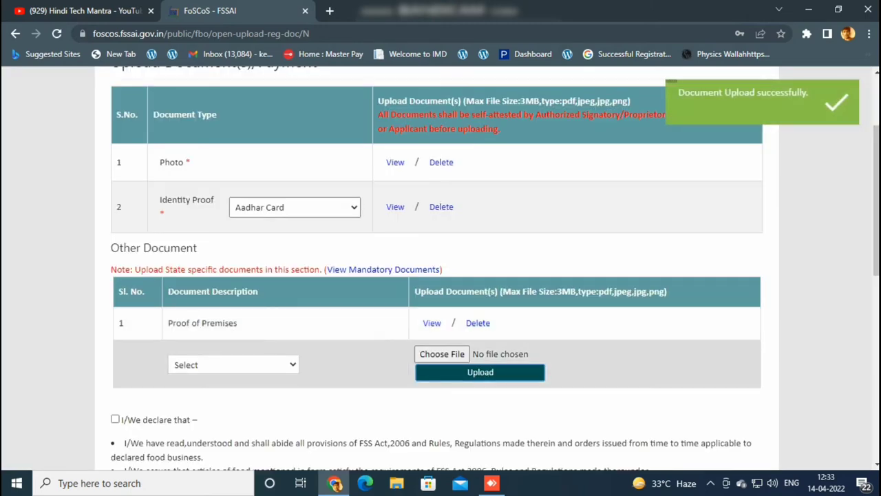
Add an Any Other Document entry described 'pan card' and upload the pan file.
{"action": "left_click", "coordinate": [234, 364]}
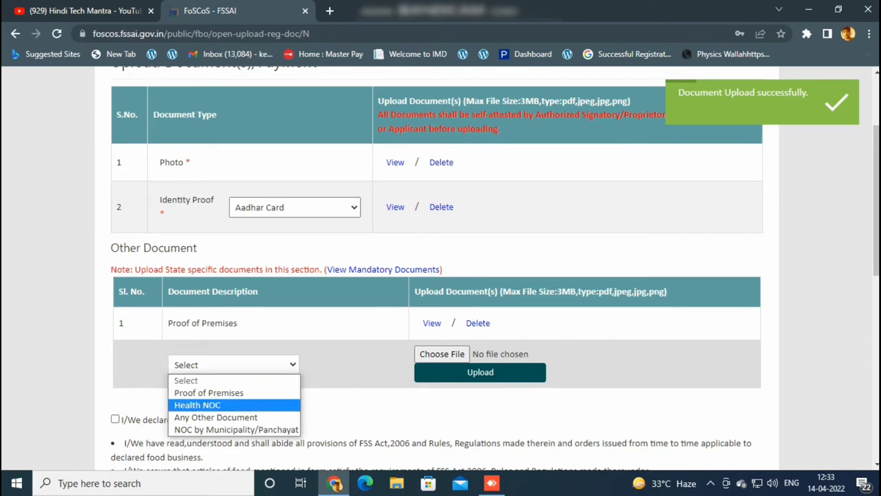
{"action": "left_click", "coordinate": [216, 417]}
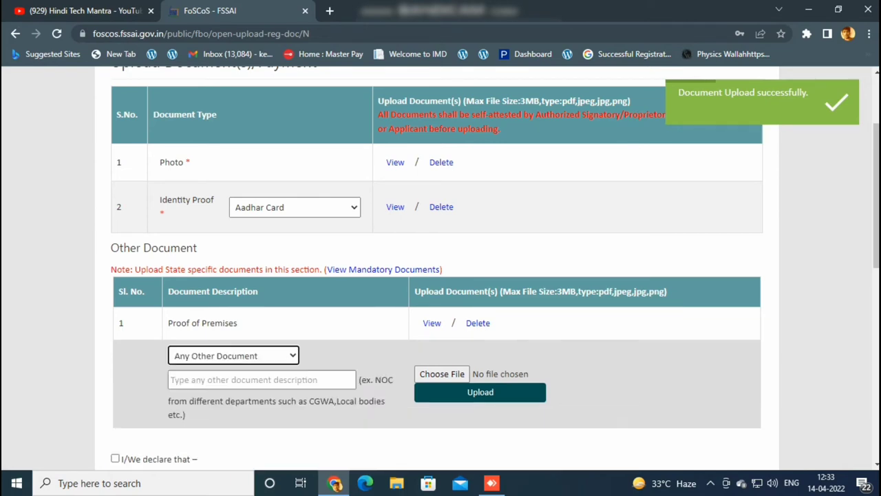
{"action": "left_click", "coordinate": [262, 380]}
{"action": "type", "text": "pan card"}
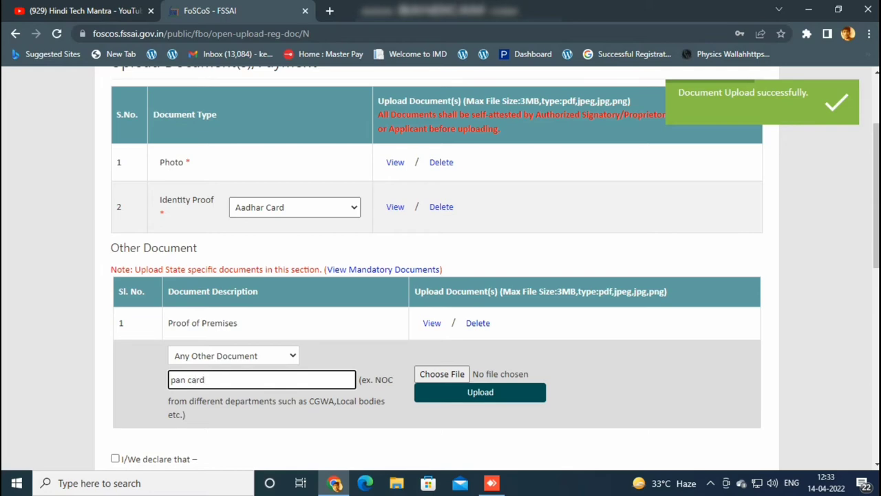
{"action": "left_click", "coordinate": [442, 374]}
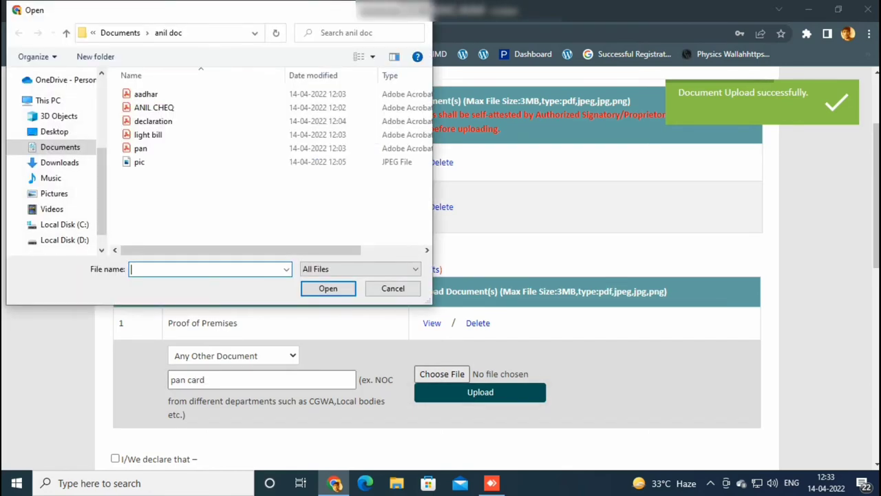
{"action": "left_click", "coordinate": [140, 148]}
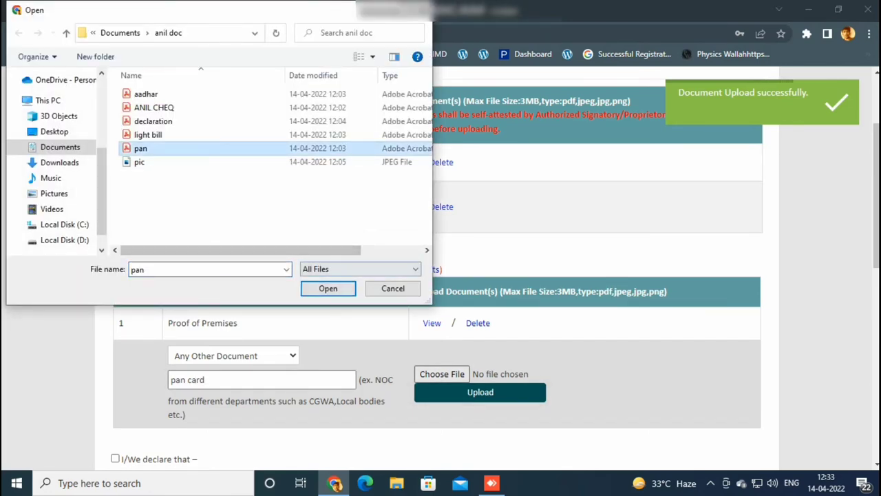
{"action": "key", "text": "Return"}
{"action": "left_click", "coordinate": [479, 392]}
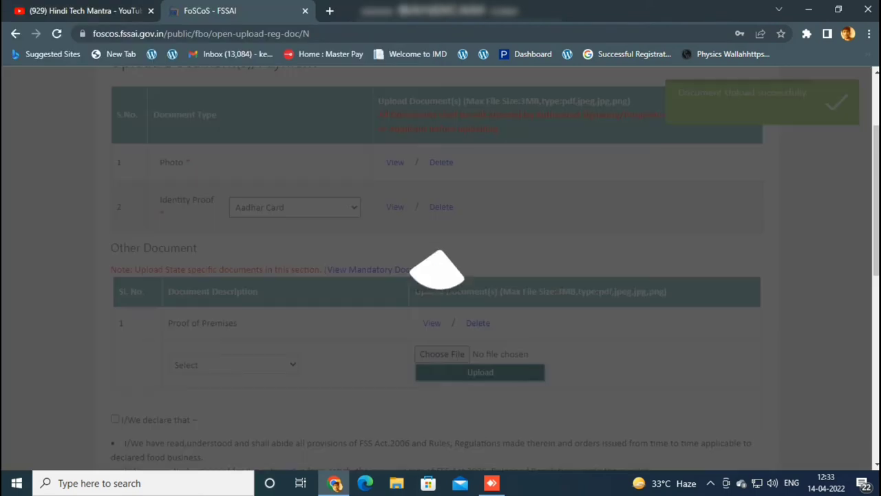
{"action": "scroll", "coordinate": [441, 268], "scroll_direction": "down", "scroll_amount": 1}
Create a third Any Other Document entry with the description 'Self Declaration'.
{"action": "scroll", "coordinate": [233, 268], "scroll_direction": "down", "scroll_amount": 1}
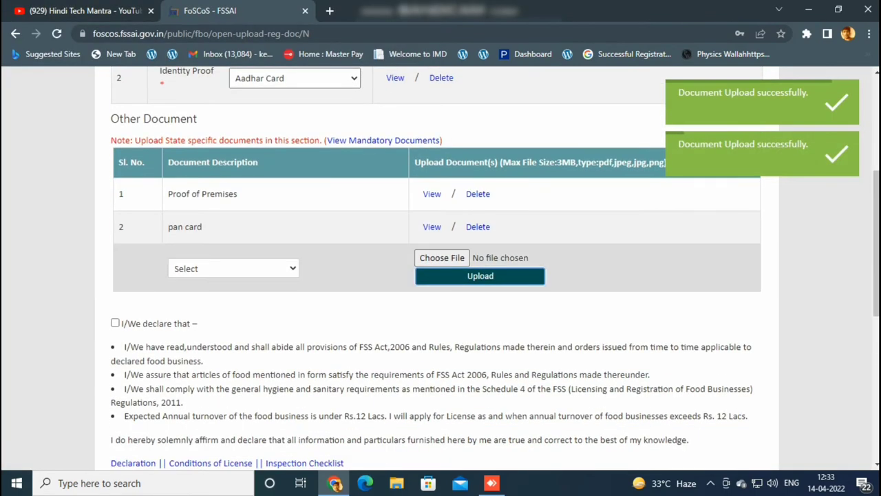
{"action": "left_click", "coordinate": [233, 269]}
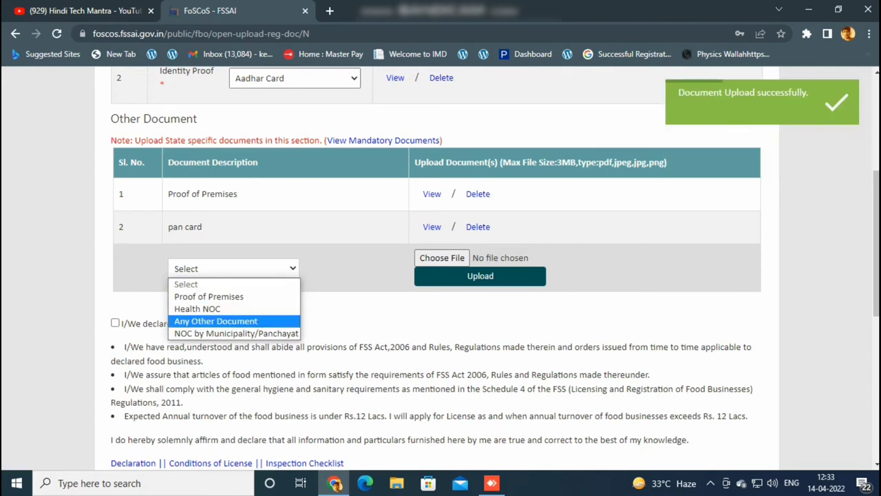
{"action": "left_click", "coordinate": [216, 321]}
{"action": "left_click", "coordinate": [262, 282]}
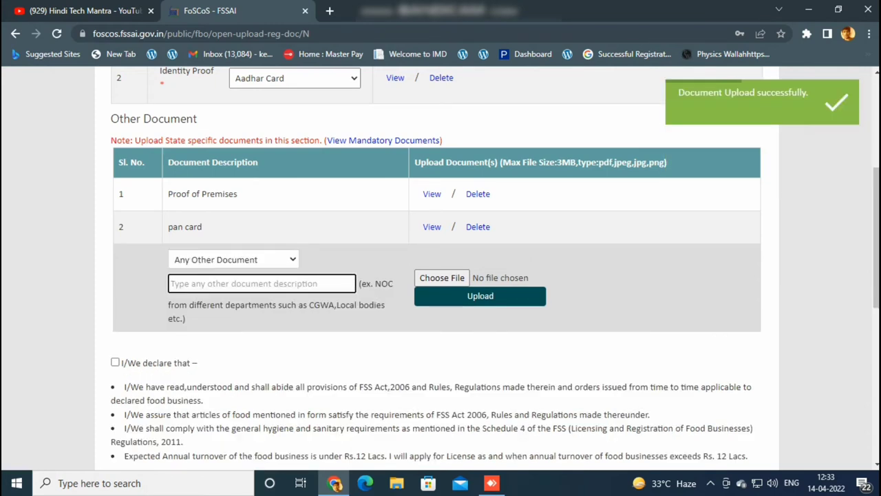
{"action": "type", "text": "De"}
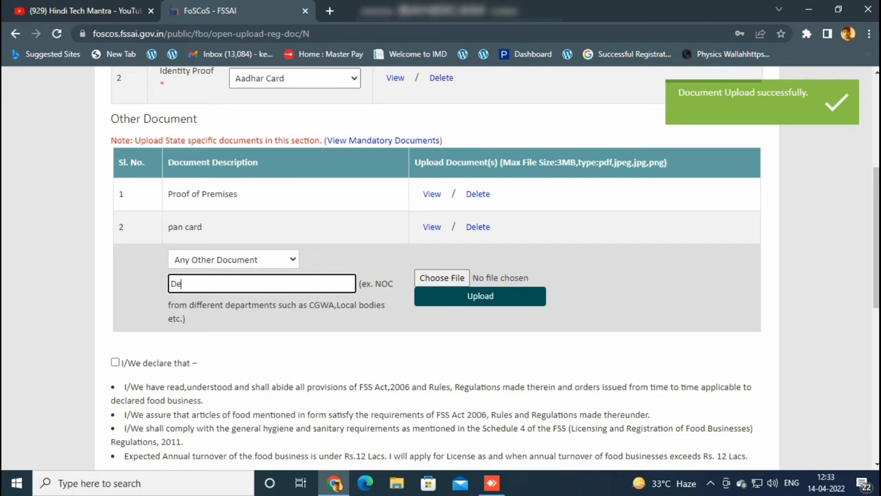
{"action": "type", "text": "claration"}
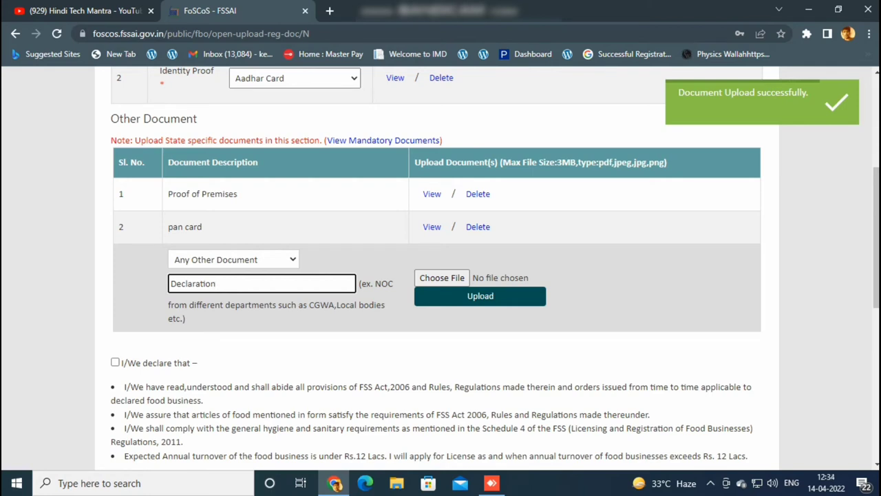
{"action": "left_click", "coordinate": [170, 283]}
{"action": "type", "text": "self"}
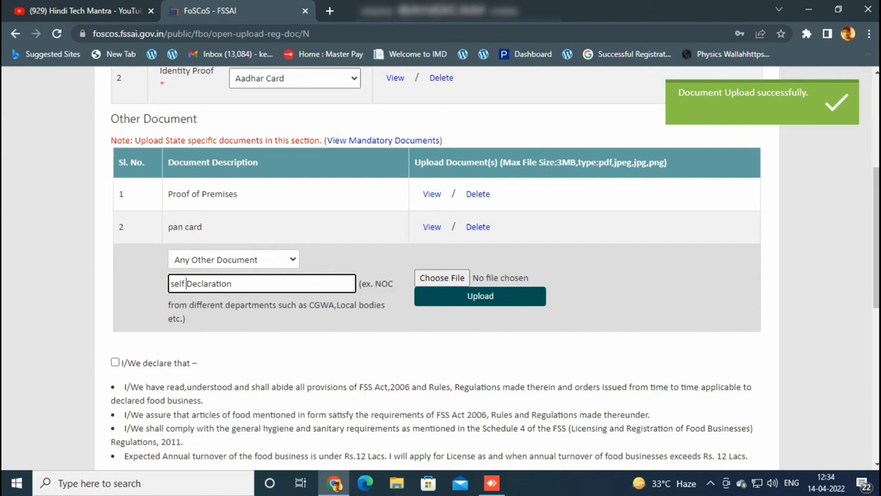
{"action": "left_click", "coordinate": [178, 283]}
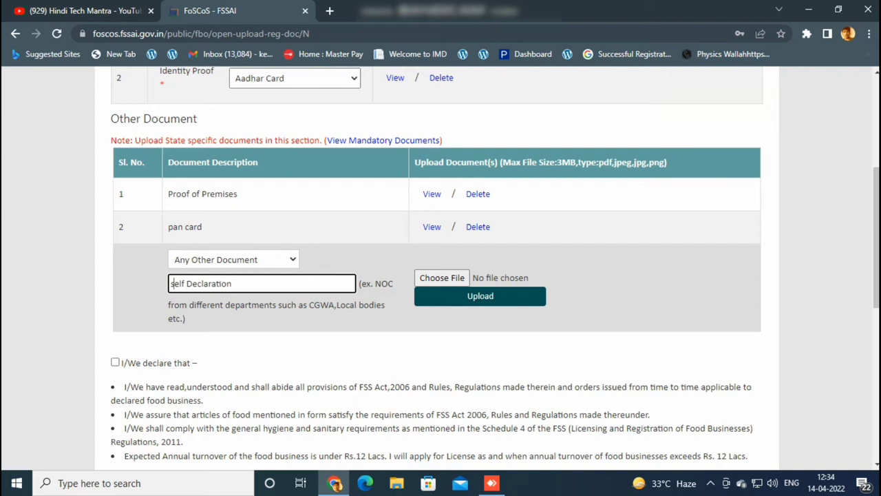
{"action": "key", "text": "BackSpace"}
{"action": "type", "text": "S"}
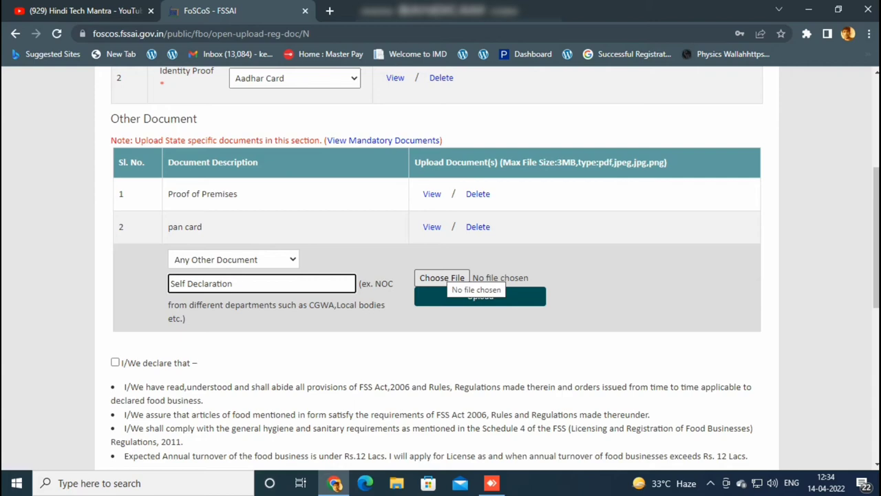
{"action": "left_click", "coordinate": [441, 278]}
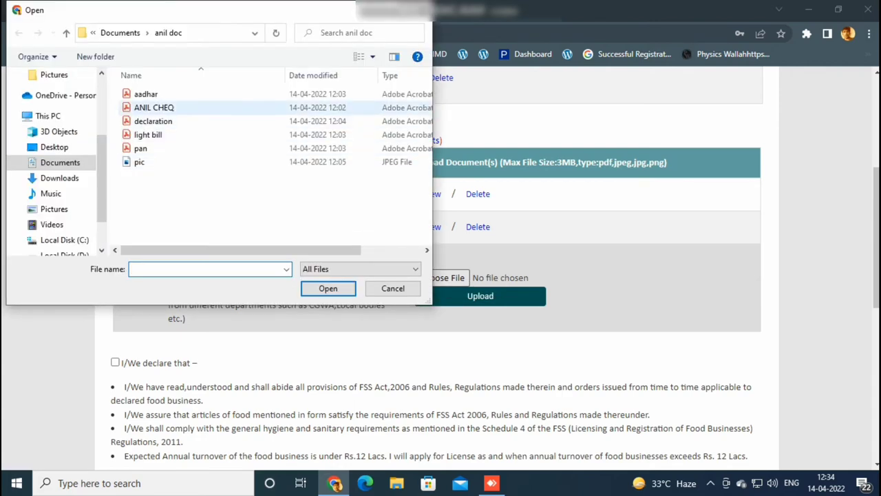
Upload declaration.pdf as the Self Declaration document.
{"action": "left_click", "coordinate": [153, 122]}
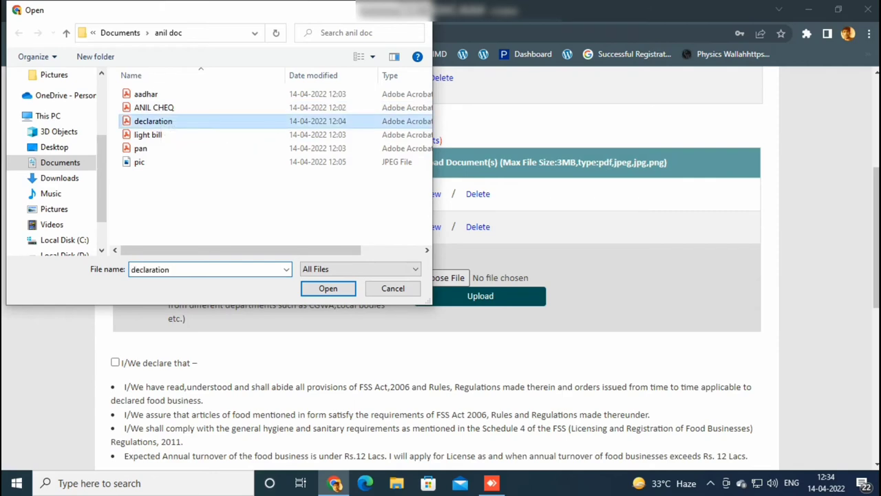
{"action": "left_click", "coordinate": [327, 287]}
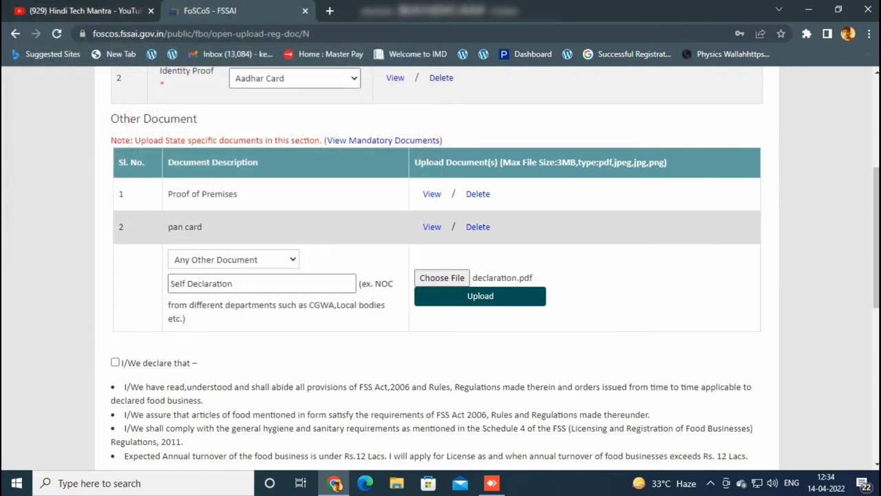
{"action": "left_click", "coordinate": [479, 296]}
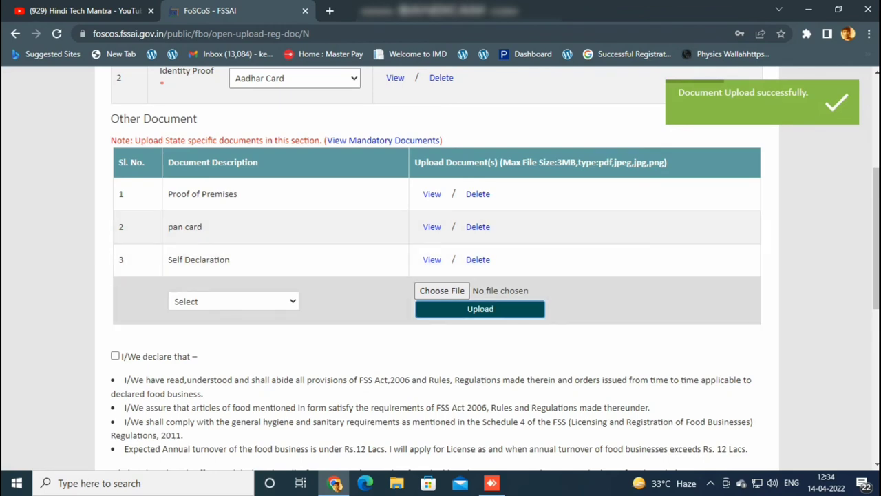
{"action": "scroll", "coordinate": [437, 262], "scroll_direction": "up", "scroll_amount": 2}
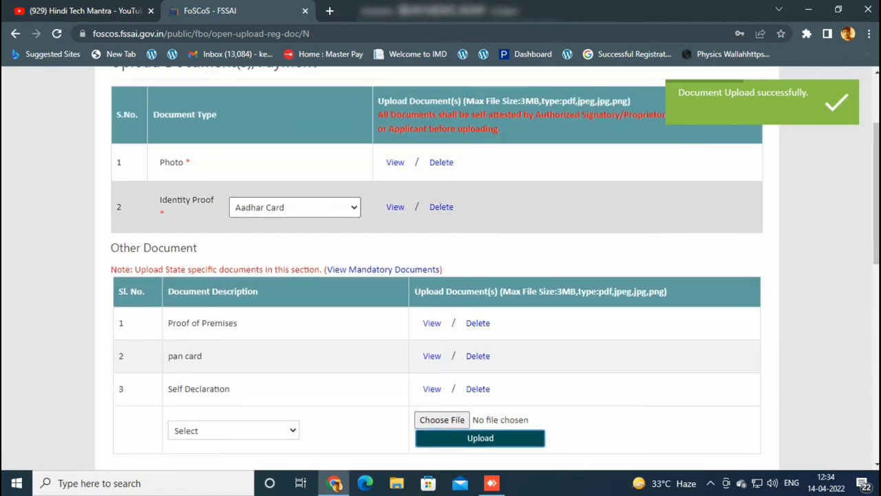
{"action": "scroll", "coordinate": [438, 262], "scroll_direction": "down", "scroll_amount": 1}
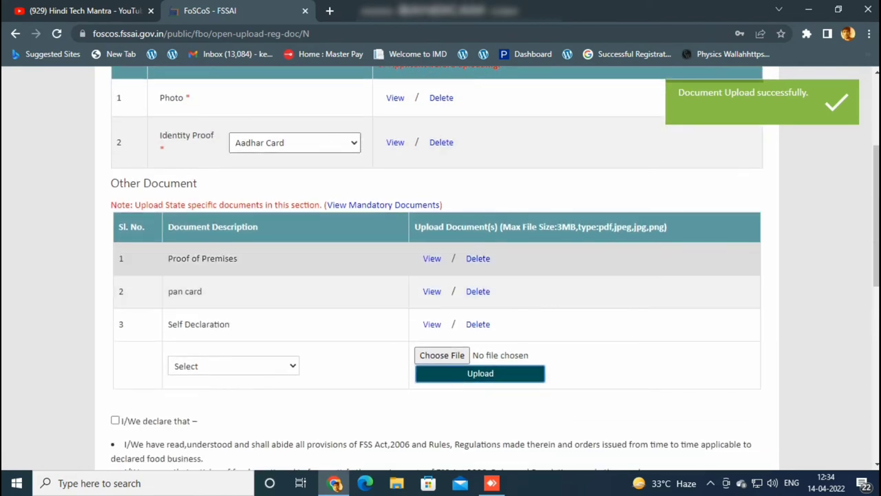
{"action": "scroll", "coordinate": [438, 262], "scroll_direction": "down", "scroll_amount": 1}
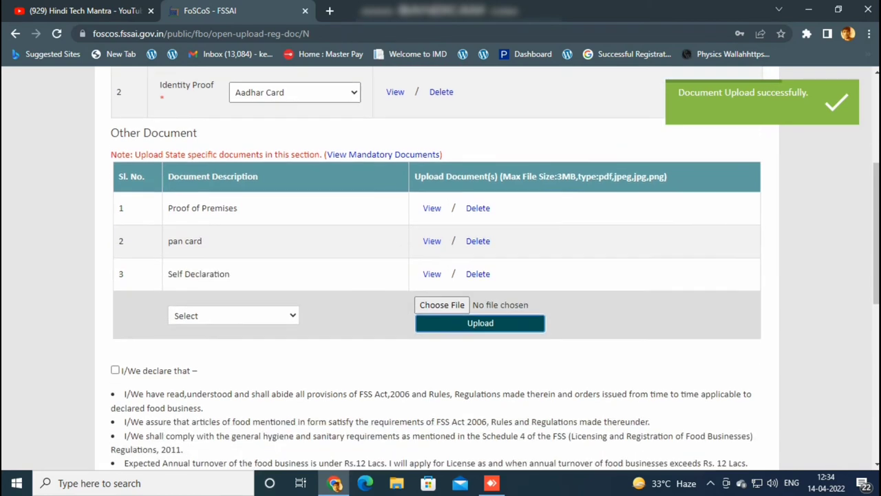
Accept the I/We declare statement, choose Online Payment through RazorPay, and preview Form A.
{"action": "scroll", "coordinate": [437, 261], "scroll_direction": "down", "scroll_amount": 1}
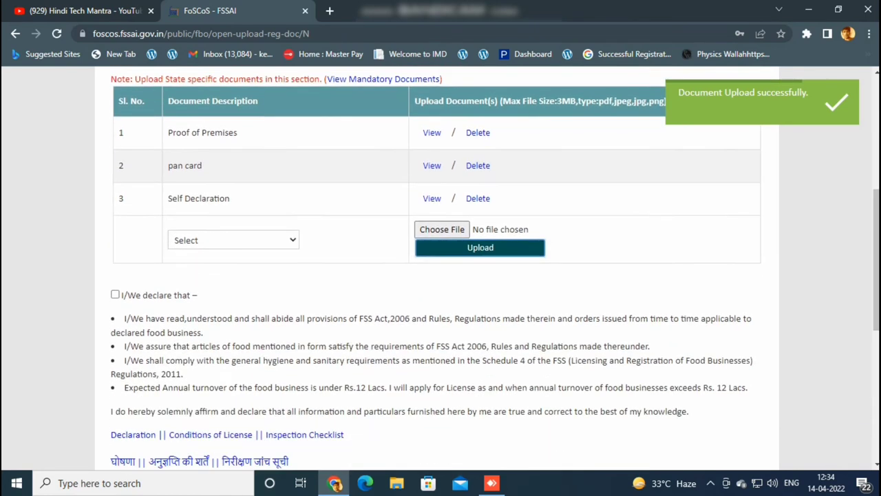
{"action": "left_click", "coordinate": [232, 237]}
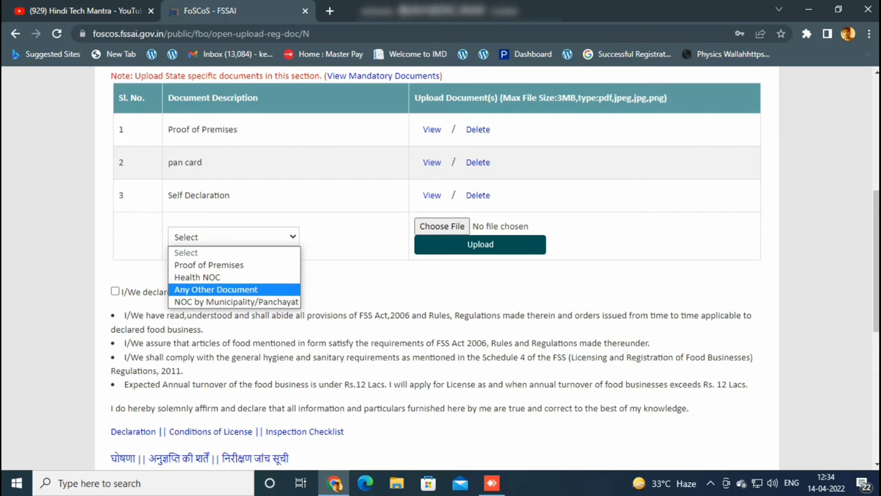
{"action": "key", "text": "Escape"}
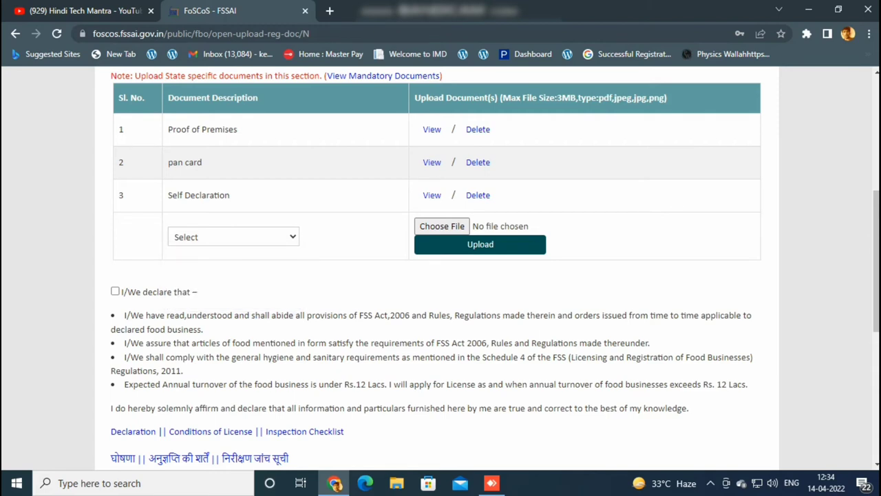
{"action": "left_click", "coordinate": [115, 291]}
{"action": "scroll", "coordinate": [441, 265], "scroll_direction": "down", "scroll_amount": 1}
{"action": "scroll", "coordinate": [437, 255], "scroll_direction": "down", "scroll_amount": 2}
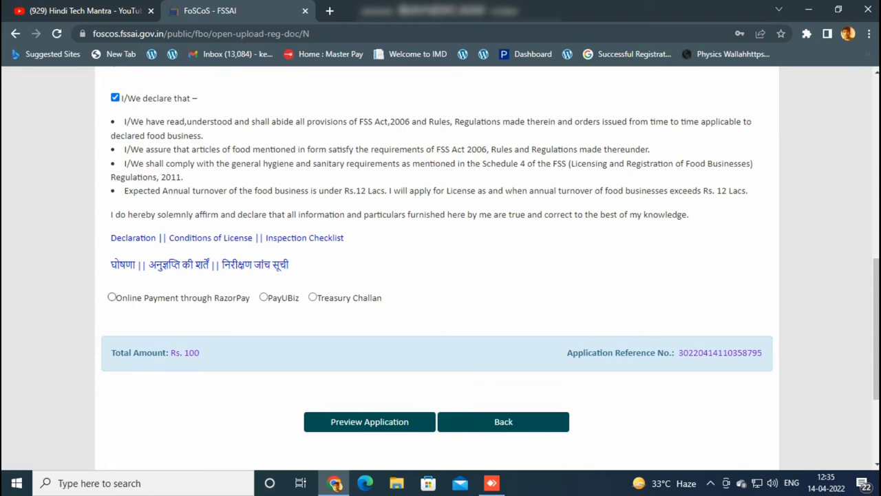
{"action": "left_click", "coordinate": [112, 296]}
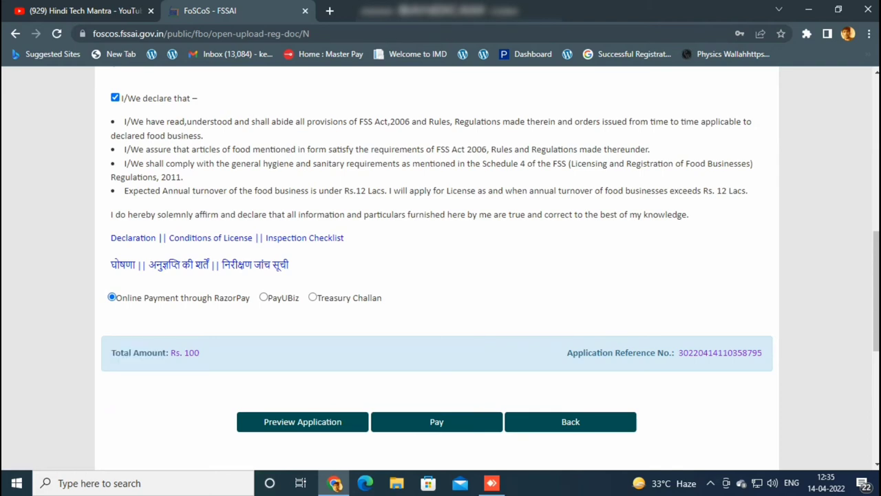
{"action": "mouse_move", "coordinate": [111, 352]}
{"action": "left_mouse_down"}
{"action": "mouse_move", "coordinate": [146, 353]}
{"action": "mouse_move", "coordinate": [111, 353]}
{"action": "left_mouse_up"}
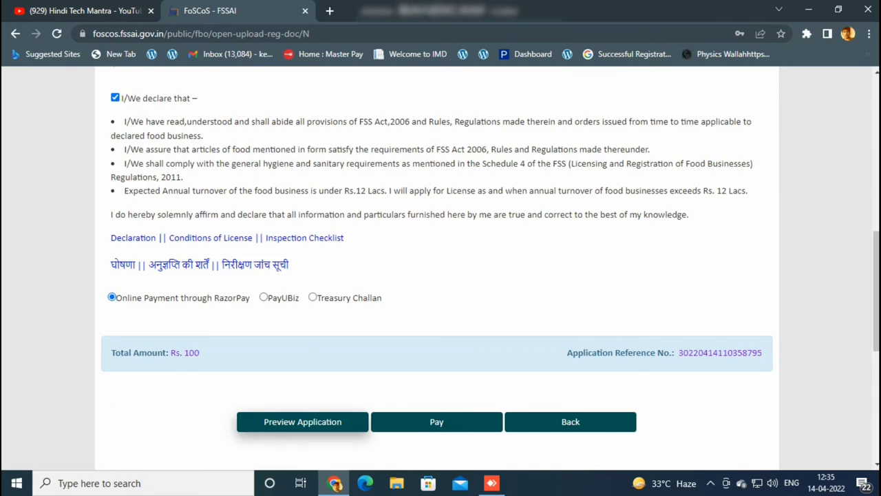
{"action": "left_click", "coordinate": [302, 421]}
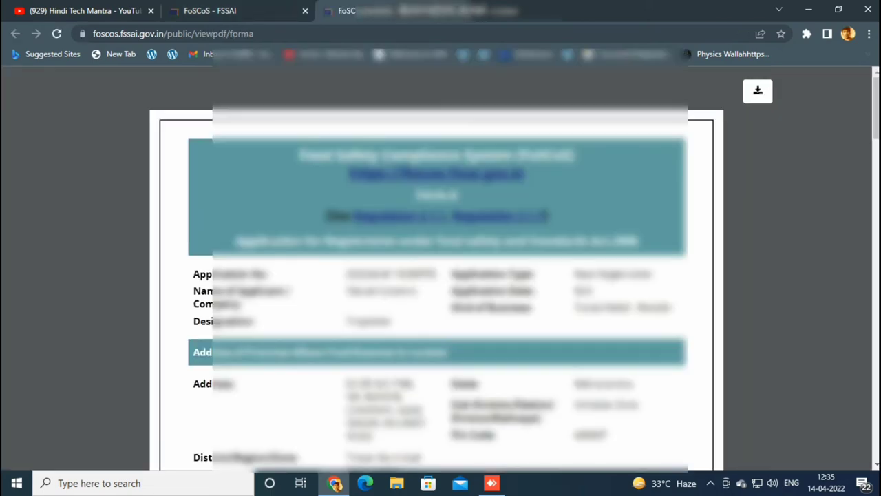
Review the Form A PDF preview, then return to the FoSCoS - FSSAI payment tab.
{"action": "scroll", "coordinate": [441, 276], "scroll_direction": "down", "scroll_amount": 5}
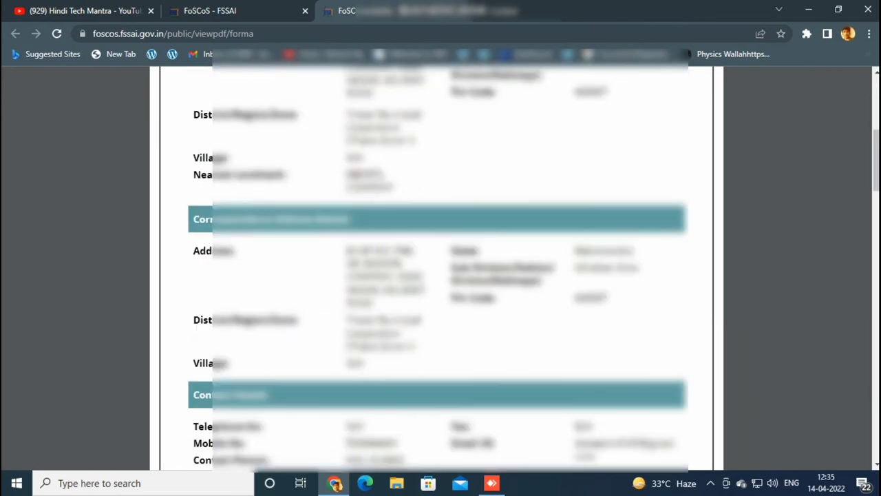
{"action": "scroll", "coordinate": [441, 275], "scroll_direction": "down", "scroll_amount": 5}
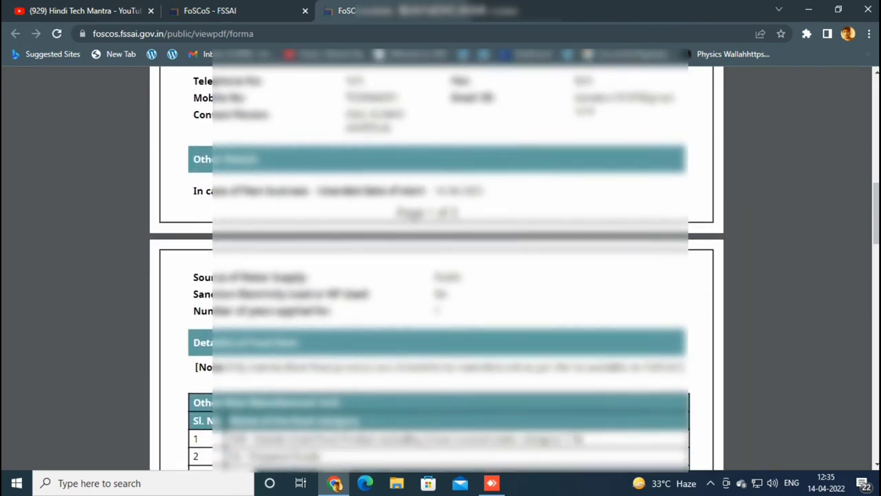
{"action": "scroll", "coordinate": [441, 275], "scroll_direction": "down", "scroll_amount": 5}
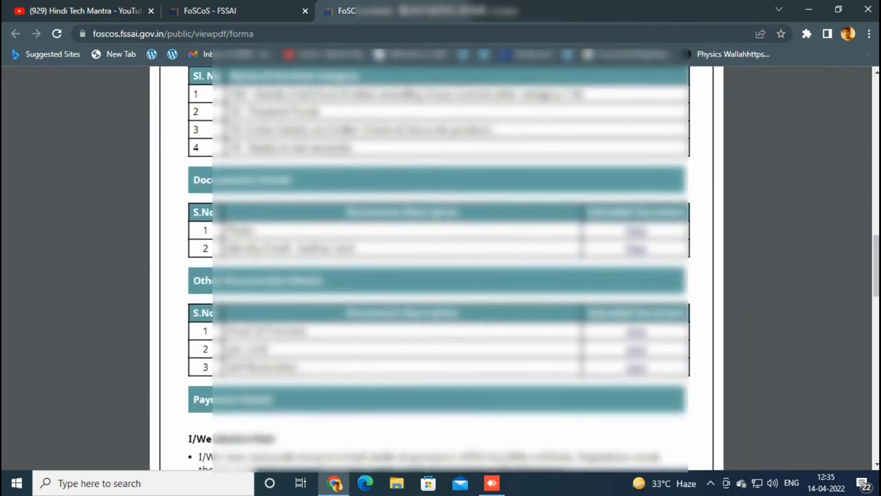
{"action": "scroll", "coordinate": [440, 276], "scroll_direction": "down", "scroll_amount": 5}
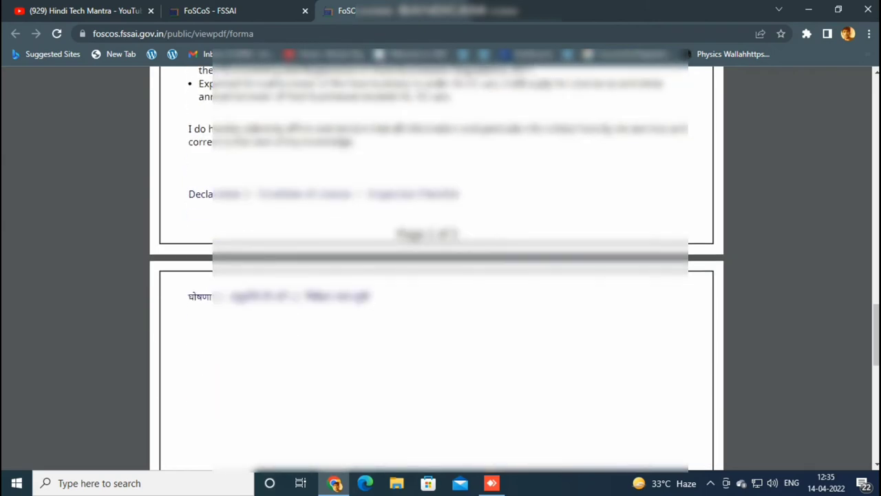
{"action": "scroll", "coordinate": [436, 266], "scroll_direction": "down", "scroll_amount": 3}
{"action": "scroll", "coordinate": [436, 266], "scroll_direction": "up", "scroll_amount": 8}
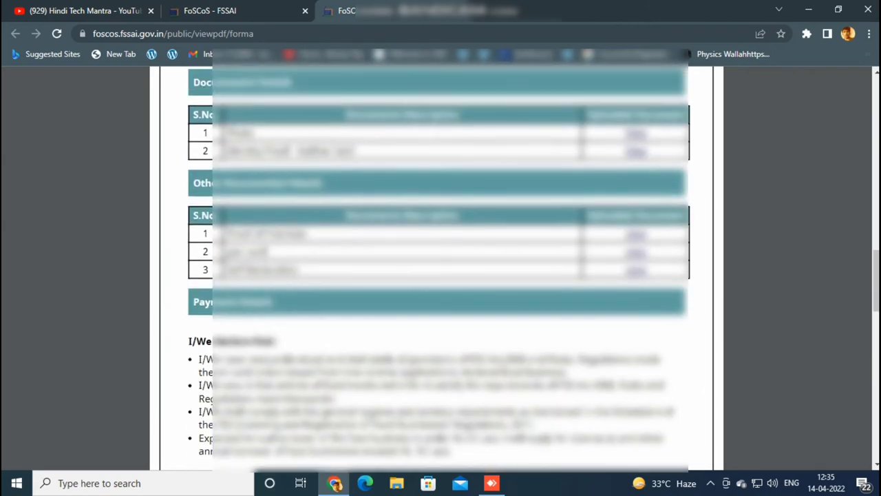
{"action": "scroll", "coordinate": [440, 268], "scroll_direction": "up", "scroll_amount": 4}
{"action": "left_click", "coordinate": [209, 10]}
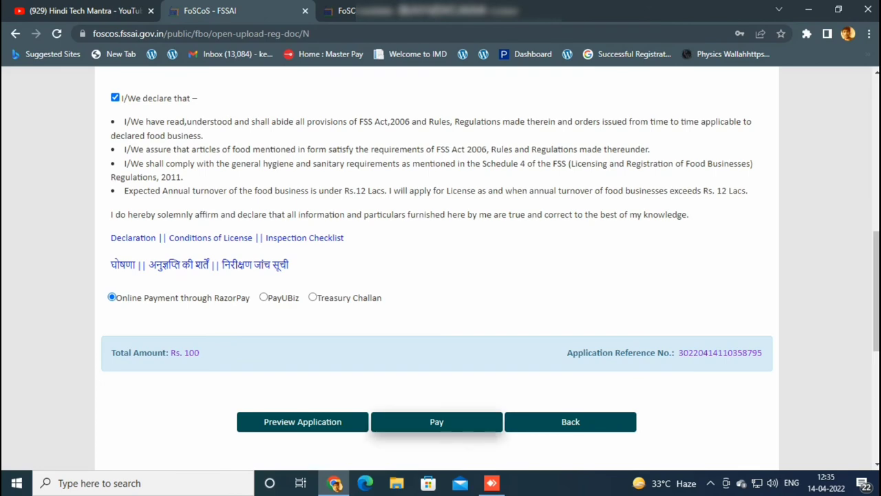
Start the Rs. 100 payment, pick UPI in Razorpay and enter the payer's UPI ID.
{"action": "left_click", "coordinate": [436, 422]}
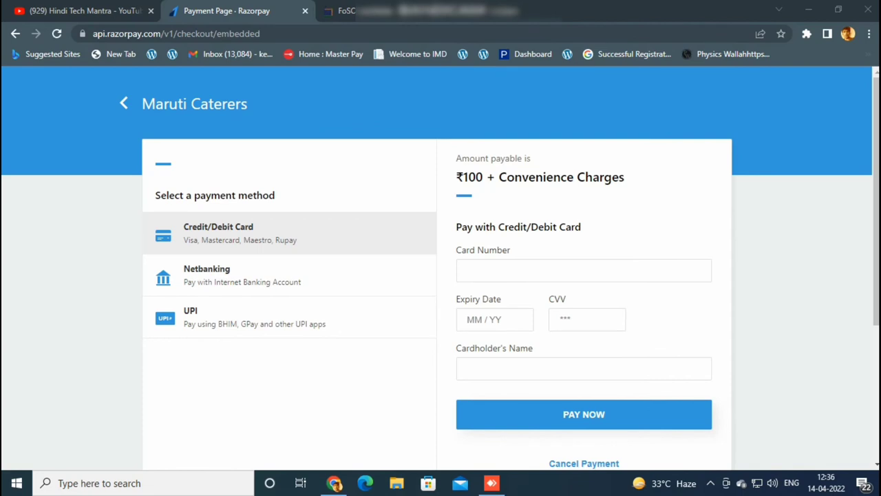
{"action": "left_click", "coordinate": [240, 317]}
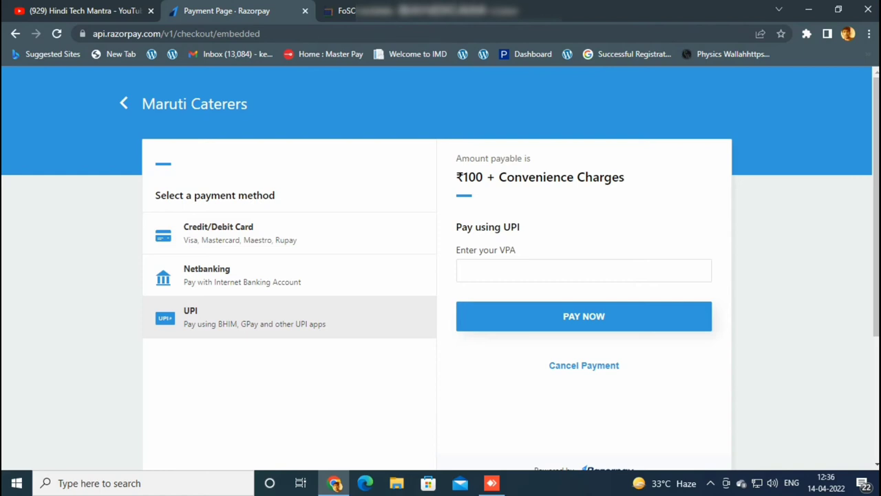
{"action": "left_click", "coordinate": [583, 271]}
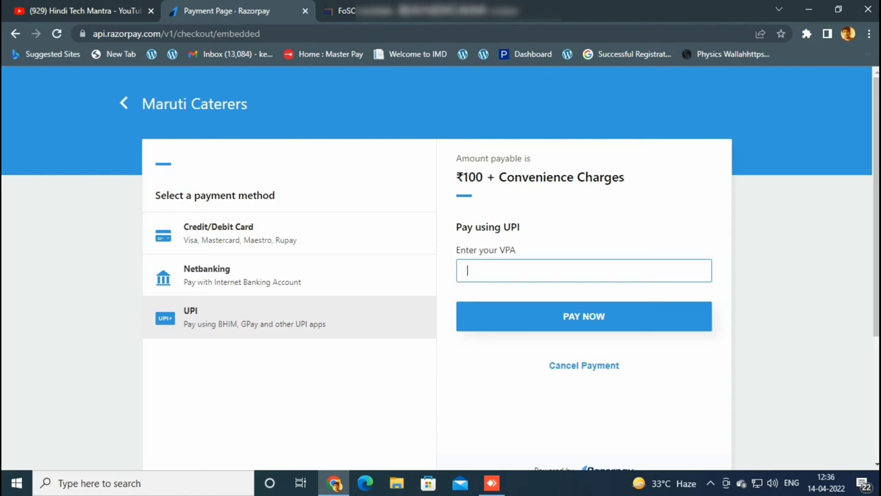
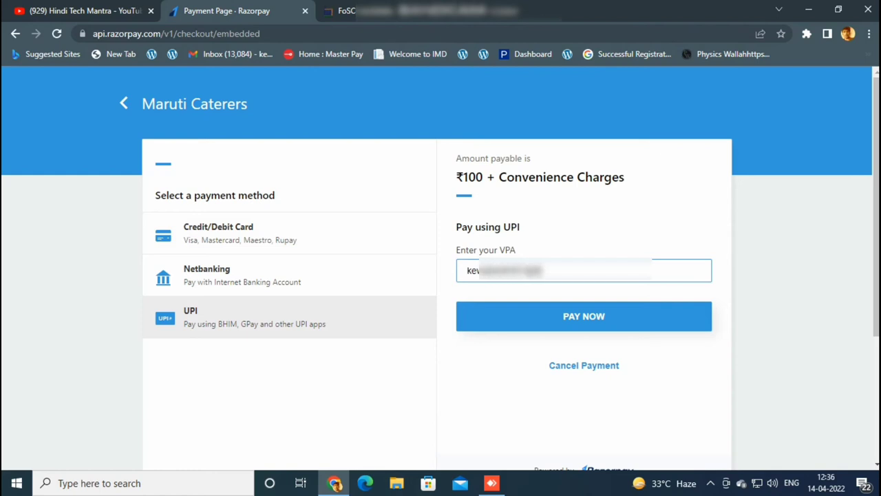
{"action": "key", "text": "Return"}
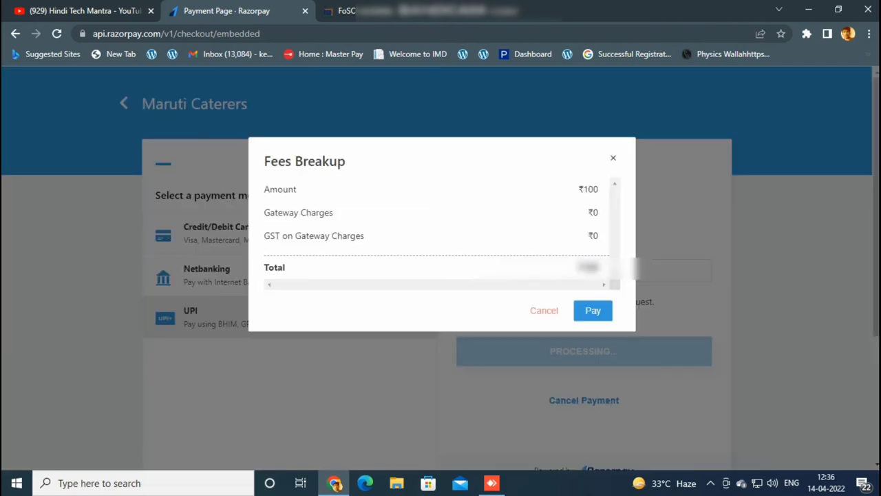
Confirm the ₹100 fees breakup and complete the UPI payment.
{"action": "key", "text": "Return"}
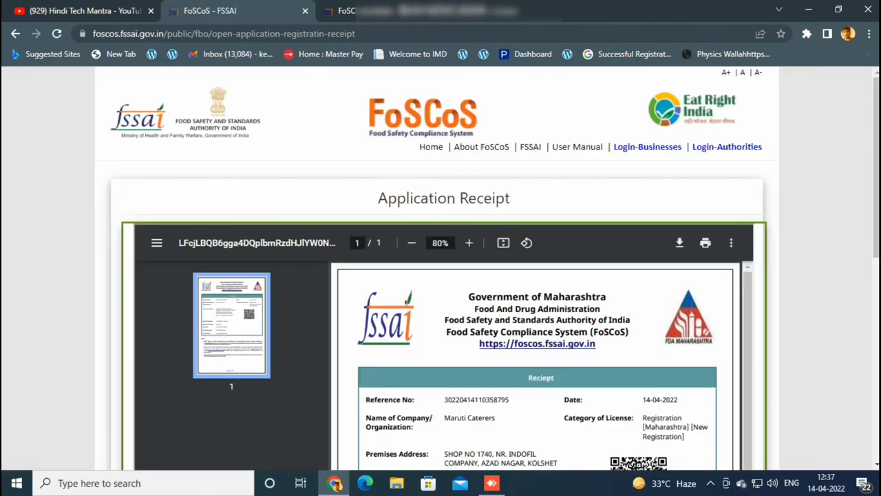
Print the application receipt to the chosen destination, hide the thumbnail sidebar, and go back to FoSCoS Home.
{"action": "scroll", "coordinate": [537, 310], "scroll_direction": "down", "scroll_amount": 4}
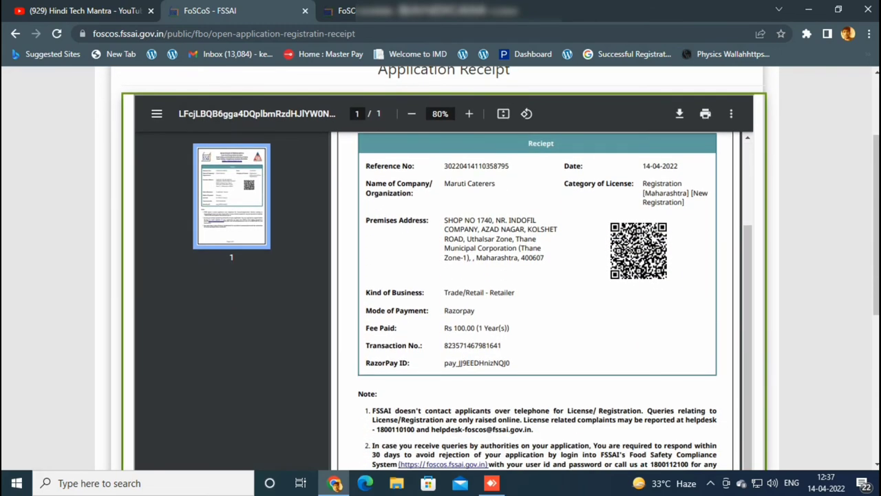
{"action": "scroll", "coordinate": [536, 303], "scroll_direction": "up", "scroll_amount": 3}
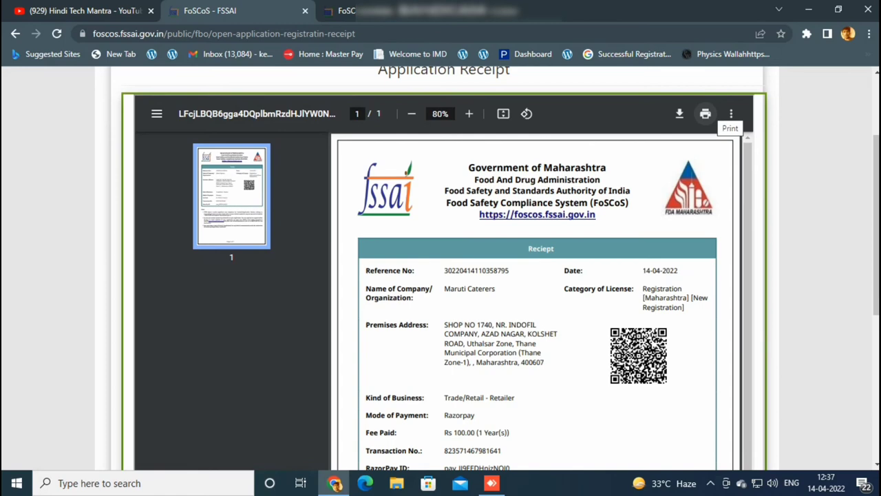
{"action": "left_click", "coordinate": [705, 114]}
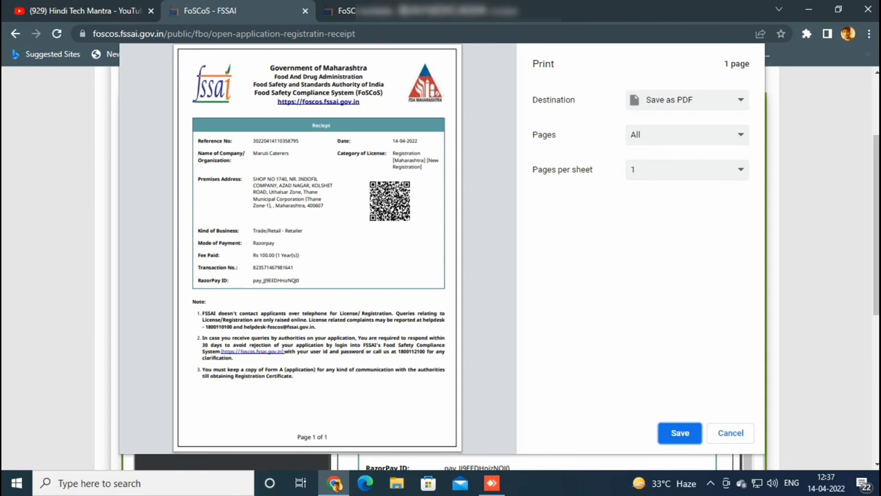
{"action": "left_click", "coordinate": [687, 99]}
{"action": "left_click", "coordinate": [659, 112]}
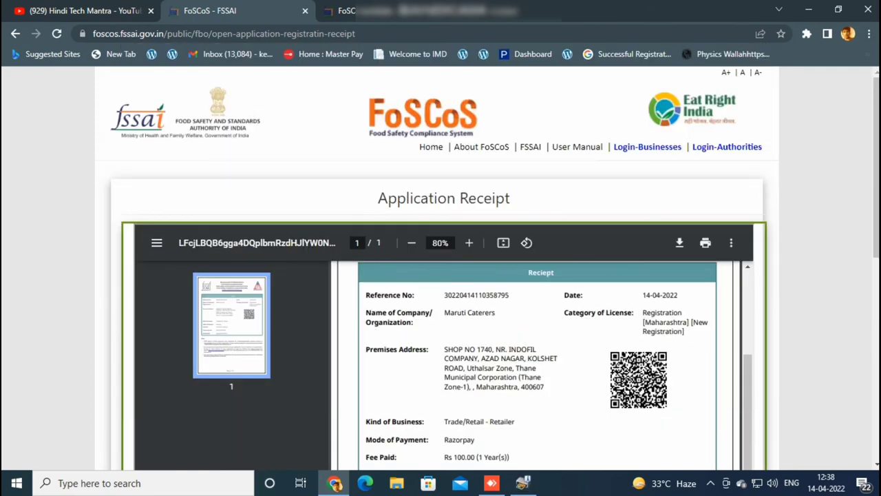
{"action": "left_click", "coordinate": [157, 242]}
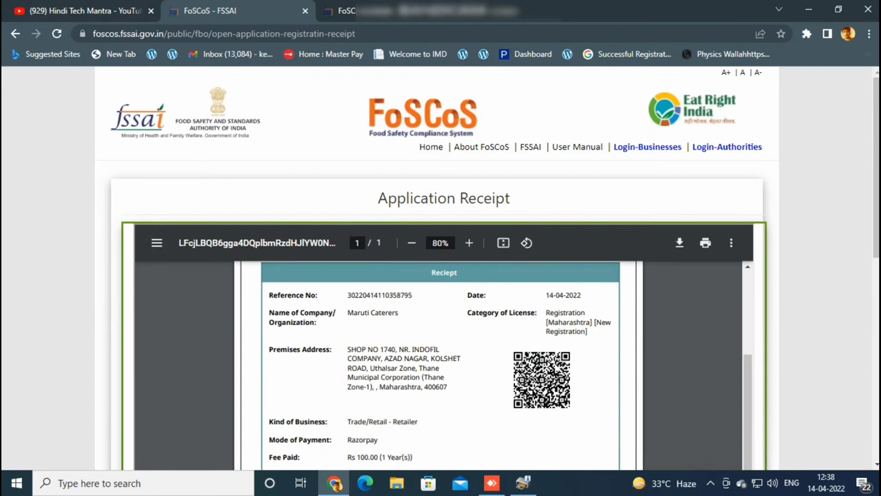
{"action": "left_click", "coordinate": [431, 147]}
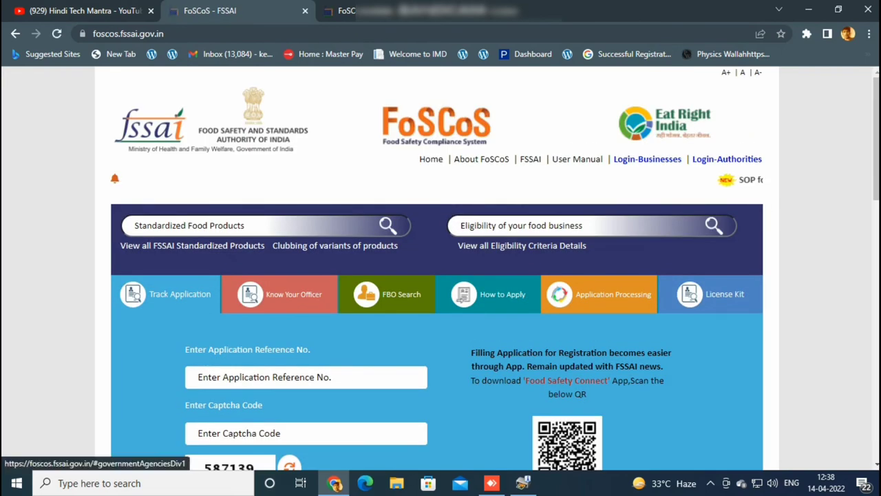
Look up the registration in Track Application with the reference number and captcha, showing Stage 1: Processing to be initiated.
{"action": "scroll", "coordinate": [440, 275], "scroll_direction": "down", "scroll_amount": 3}
{"action": "scroll", "coordinate": [441, 276], "scroll_direction": "down", "scroll_amount": 1}
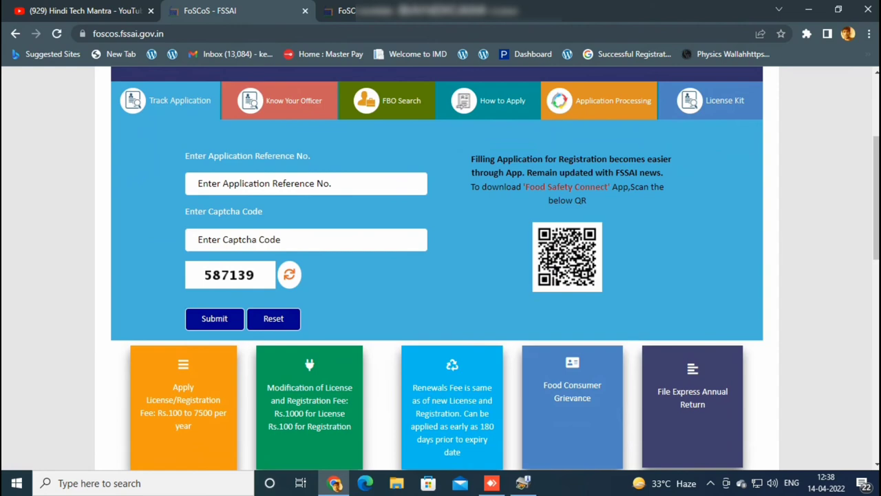
{"action": "scroll", "coordinate": [440, 268], "scroll_direction": "up", "scroll_amount": 4}
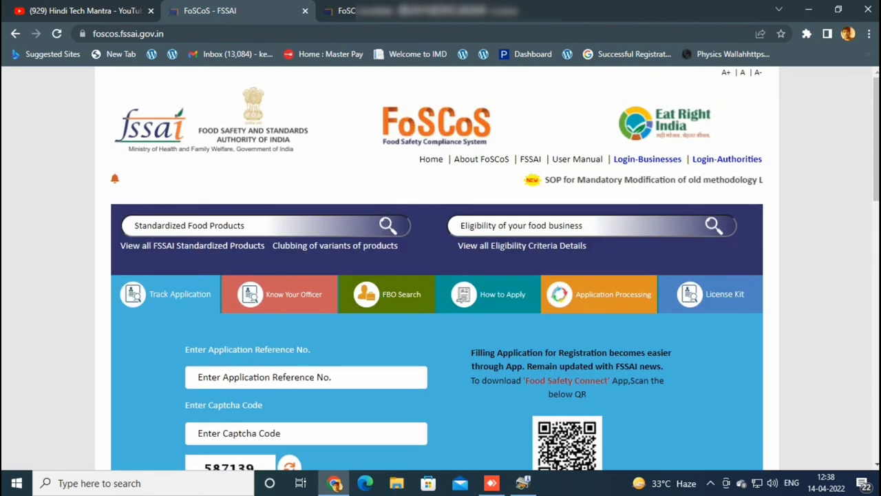
{"action": "scroll", "coordinate": [441, 268], "scroll_direction": "down", "scroll_amount": 2}
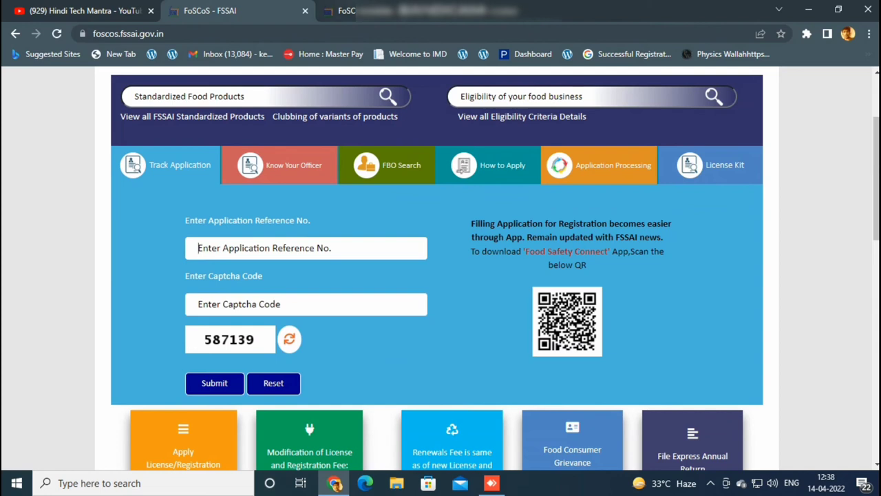
{"action": "key", "text": "ctrl+v"}
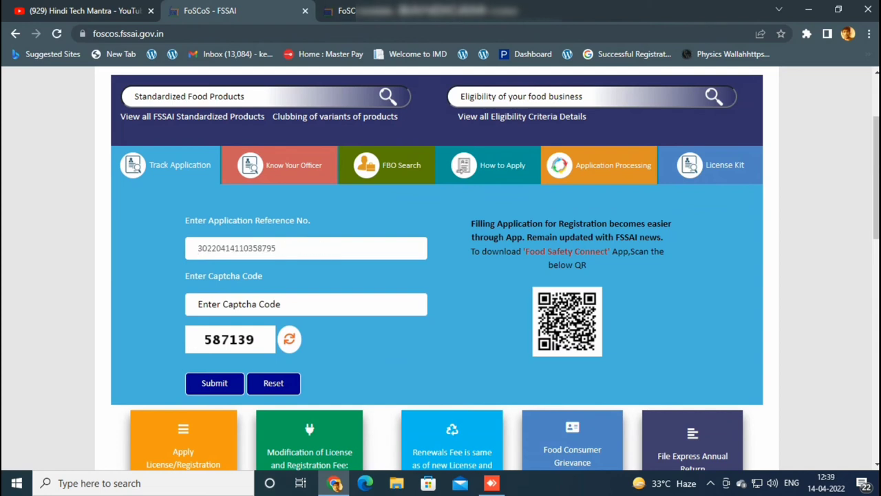
{"action": "left_click", "coordinate": [199, 304]}
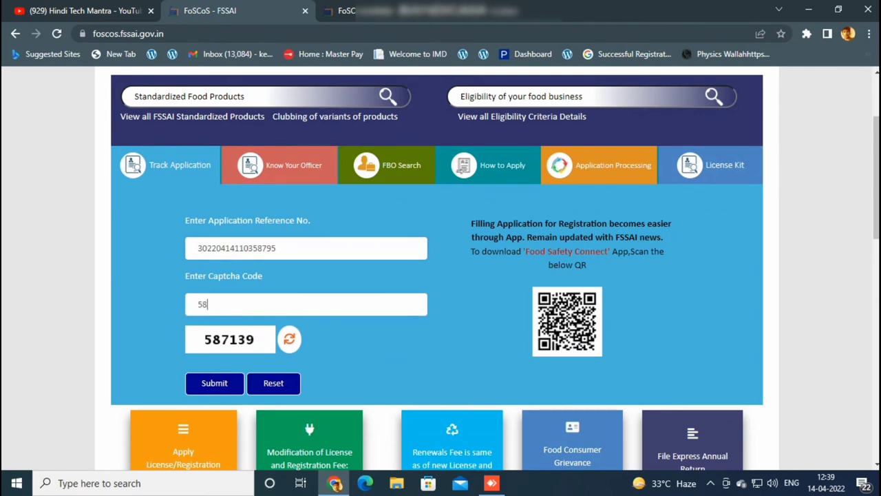
{"action": "key", "text": "Return"}
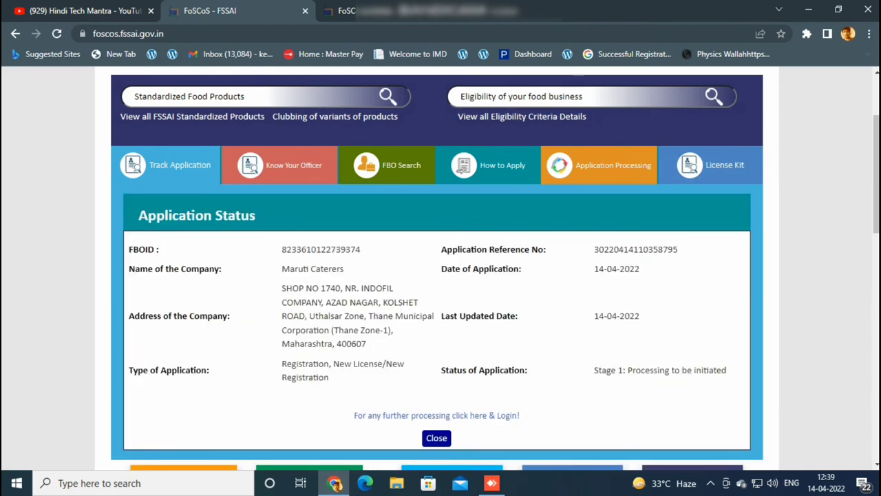
{"action": "scroll", "coordinate": [441, 275], "scroll_direction": "down", "scroll_amount": 2}
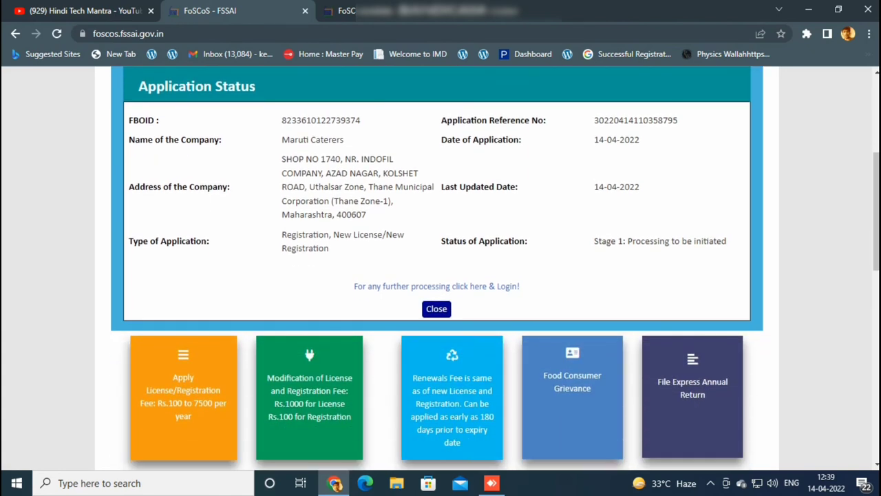